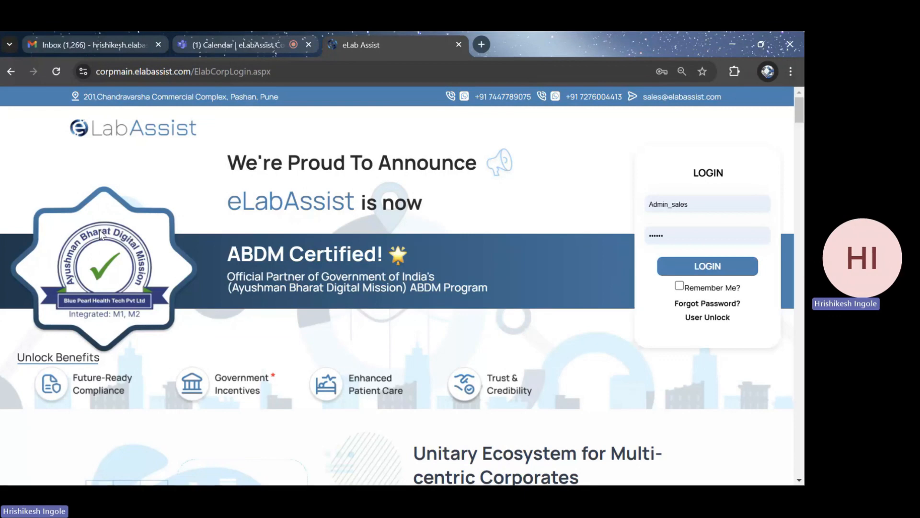
Log in with the prefilled credentials and dismiss the saved-passwords warning
click(713, 268)
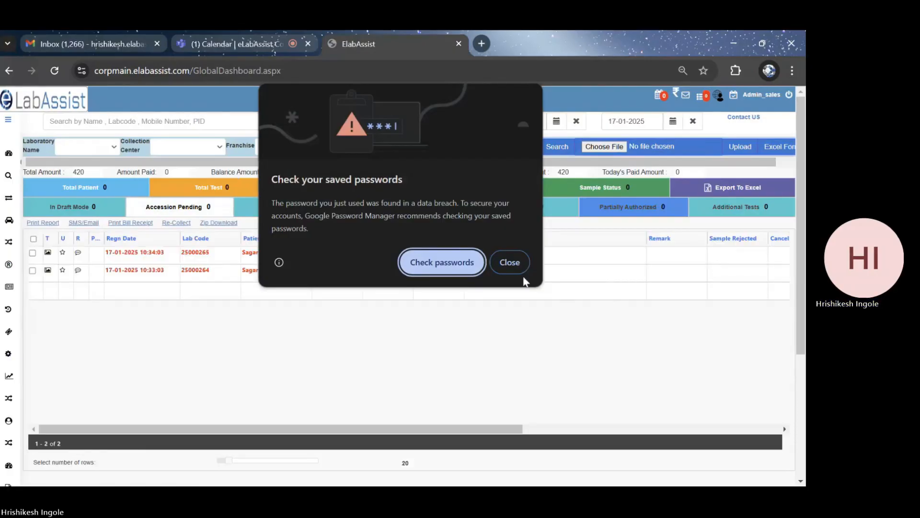
click(515, 271)
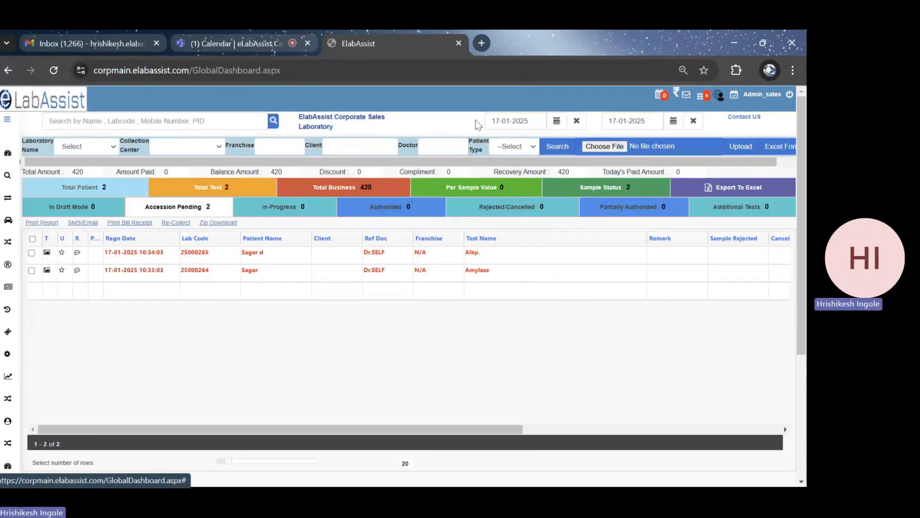
Set the dashboard's start date to 01-10-2024
click(521, 121)
click(494, 138)
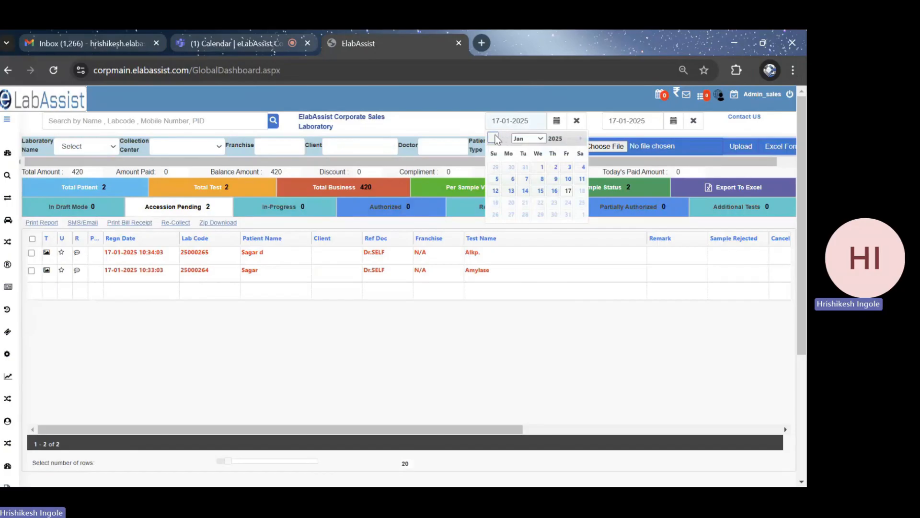
click(494, 138)
click(494, 138)
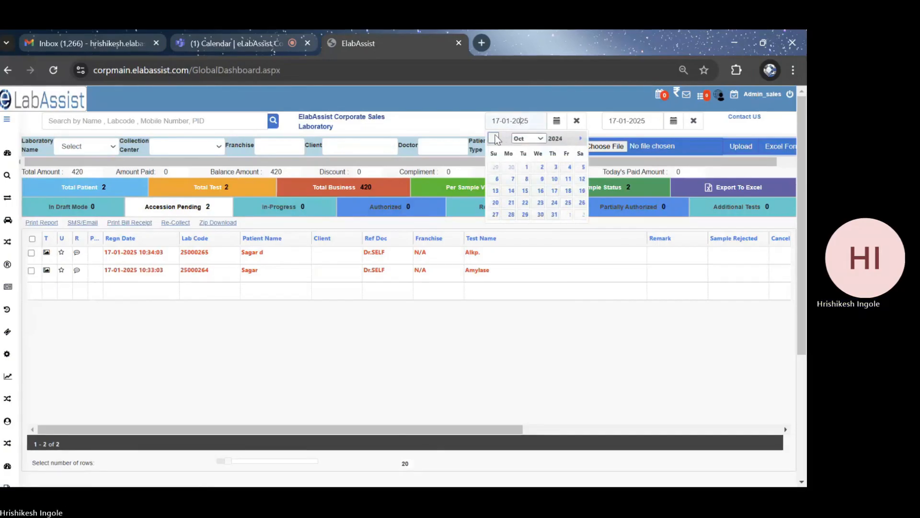
click(525, 168)
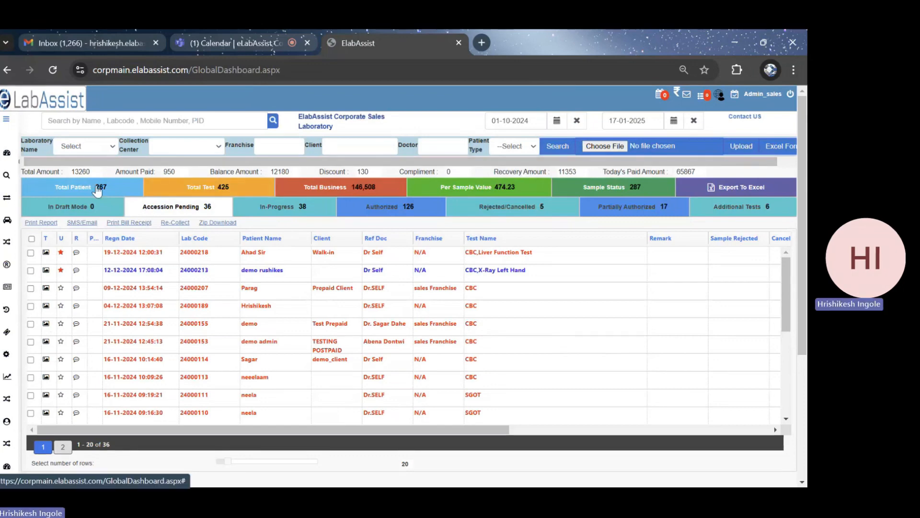
Look through the laboratory, collection center, franchise and client filters on the dashboard
click(112, 150)
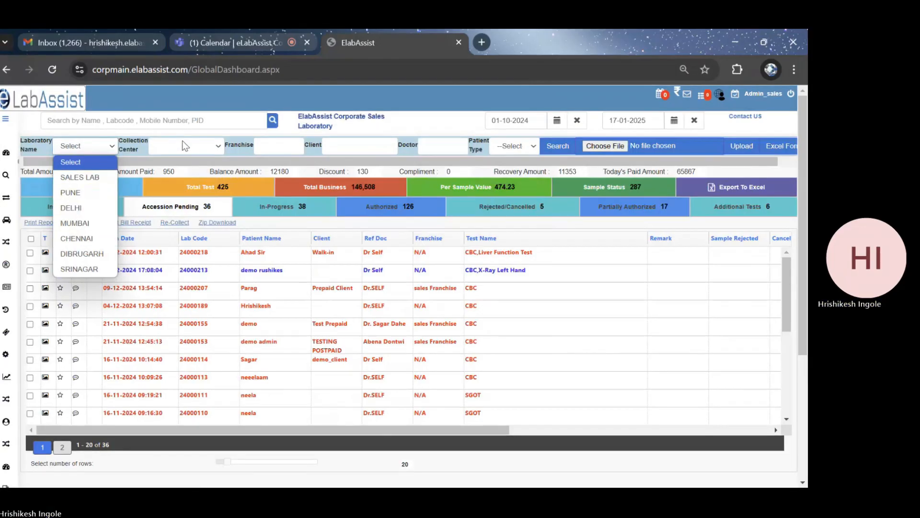
click(202, 148)
click(203, 147)
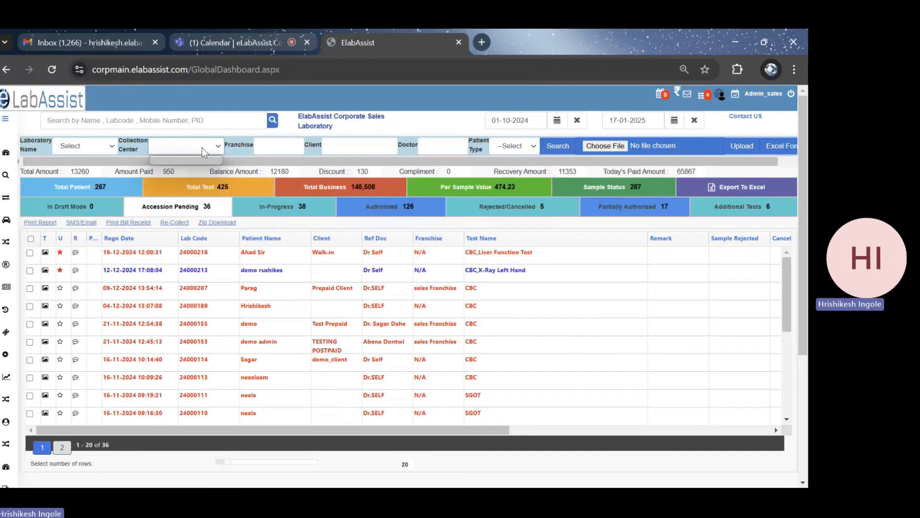
click(284, 150)
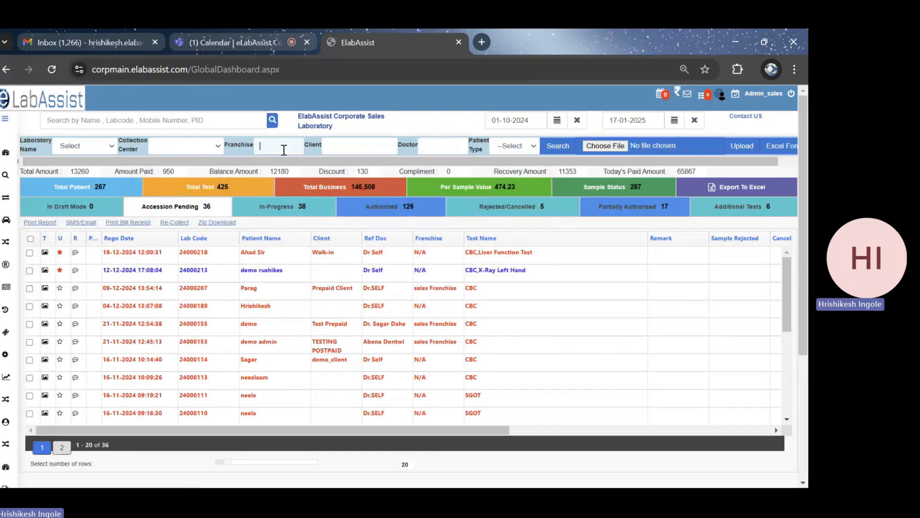
click(362, 145)
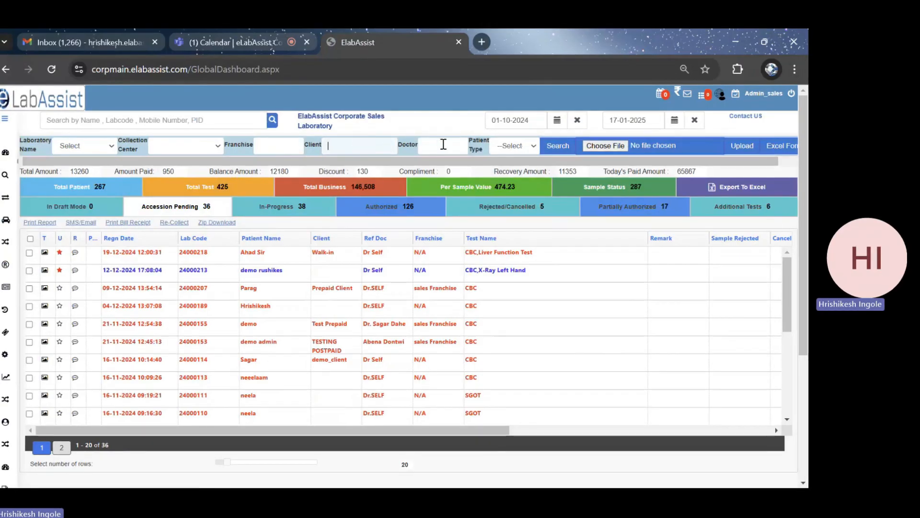
Filter the dashboard by the second doctor suggested for "dr" and list the total patients for that doctor
click(445, 146)
text(dr)
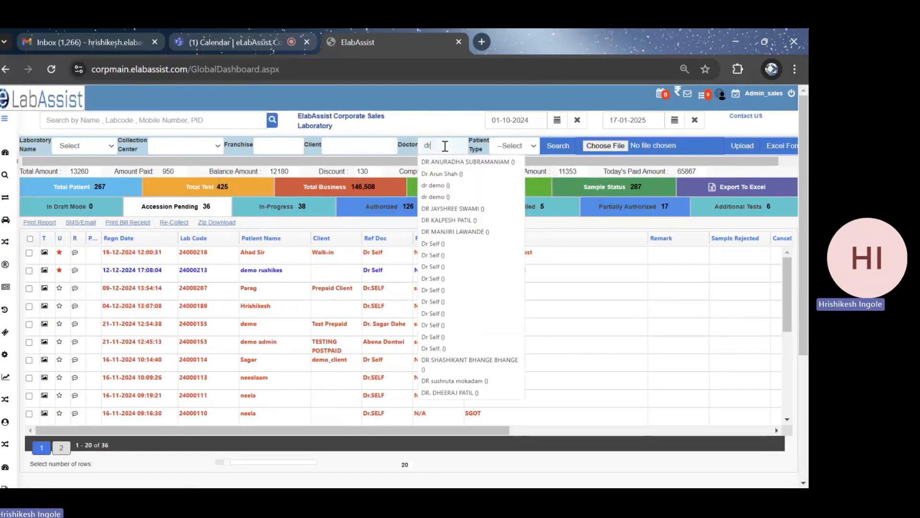
click(441, 175)
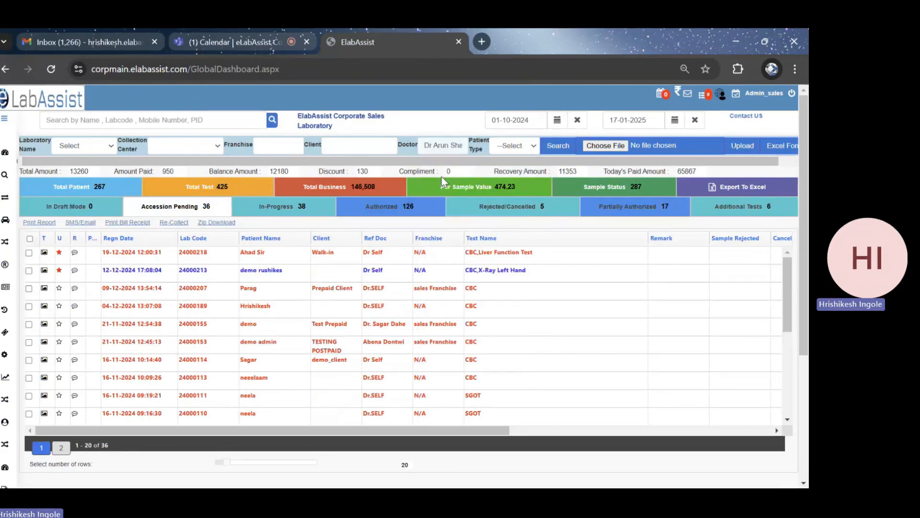
click(531, 147)
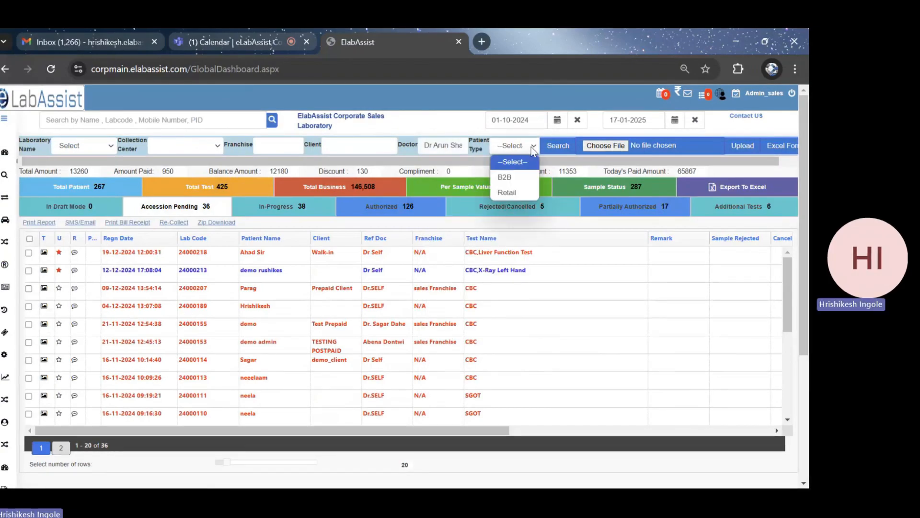
click(531, 147)
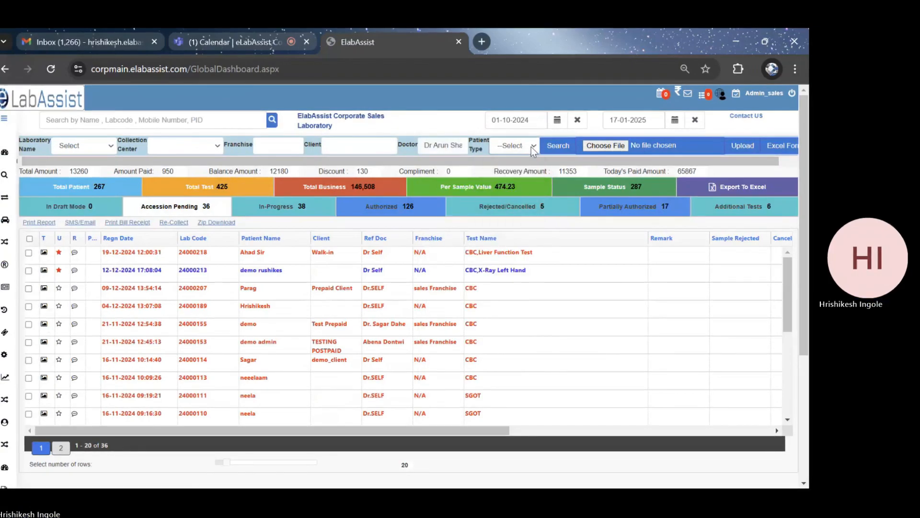
click(95, 192)
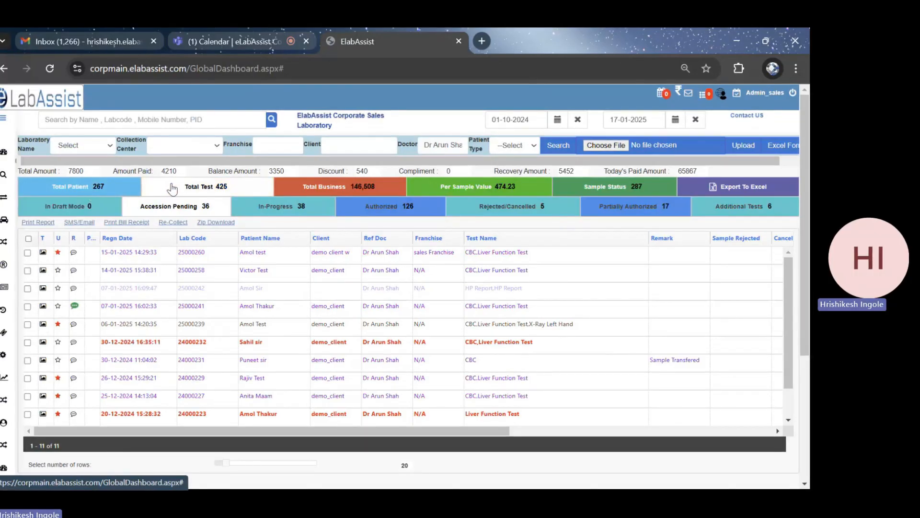
View the Bill of The Day behind the Total Business figure and close it
click(338, 187)
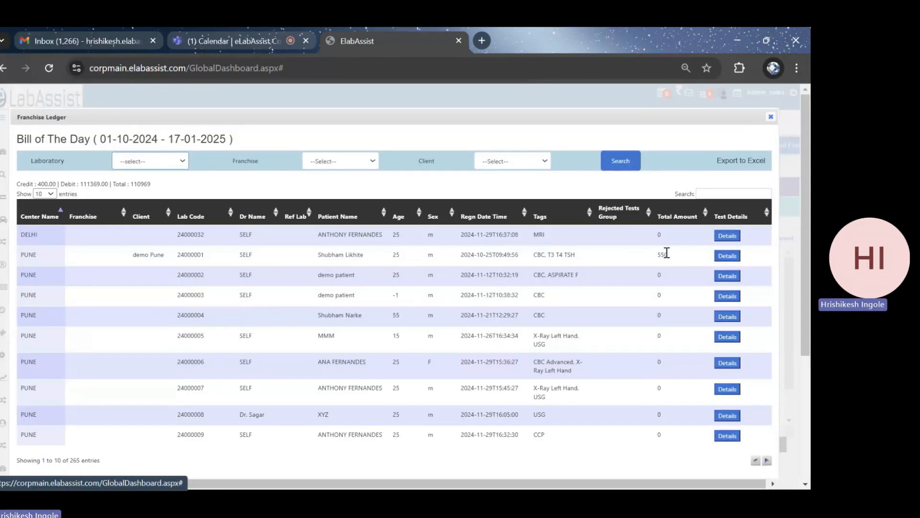
click(771, 118)
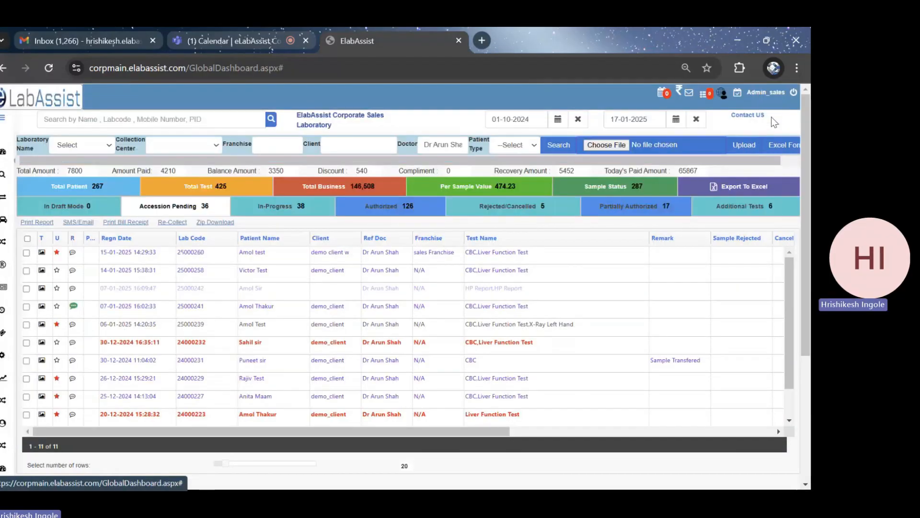
Review the Sample Status breakdown by container type and close it
click(638, 191)
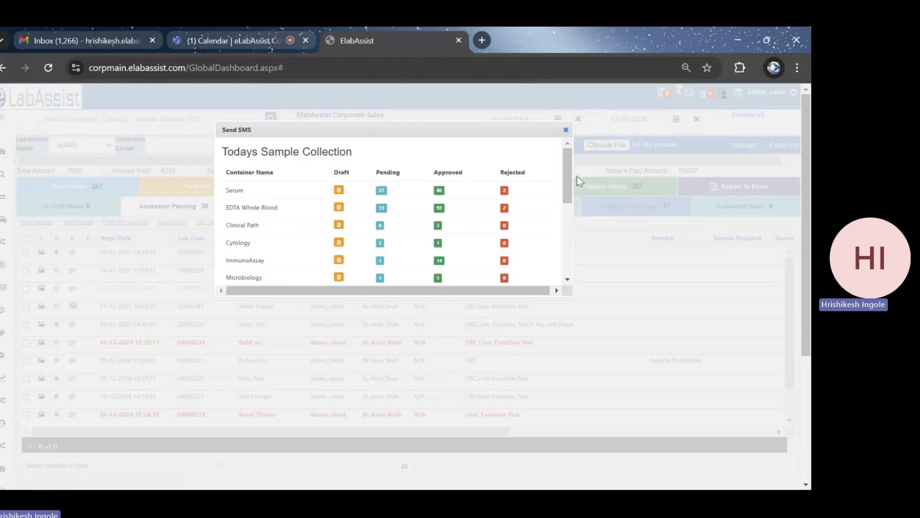
drag(566, 177, 568, 206)
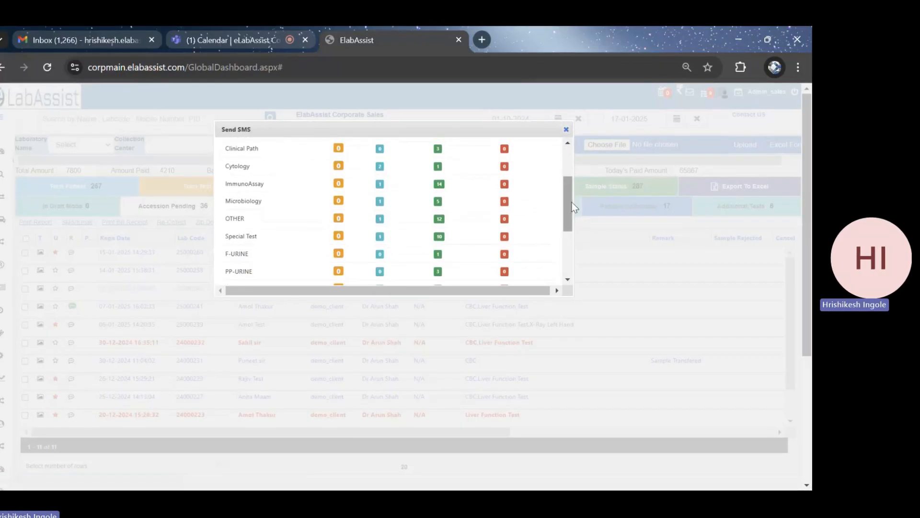
drag(571, 203, 571, 170)
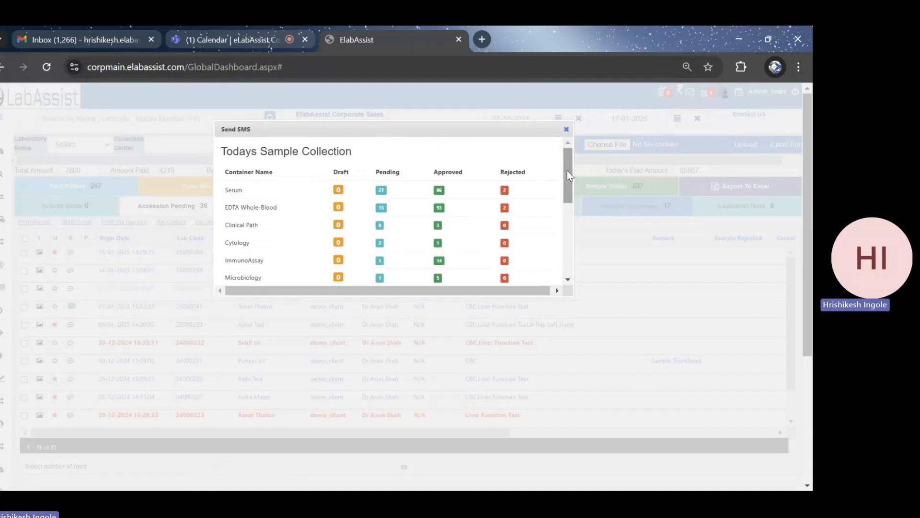
mouse_move(568, 171)
mouse_down()
mouse_move(565, 180)
mouse_move(565, 173)
mouse_up()
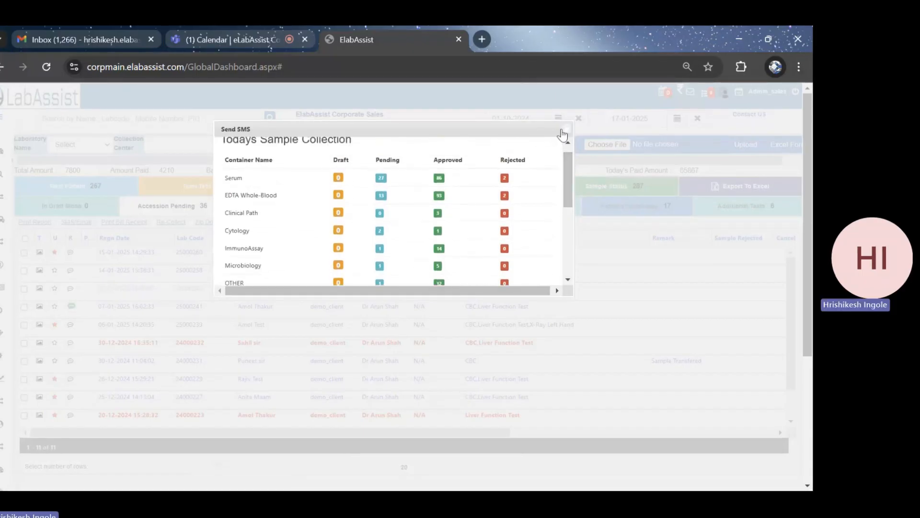
click(566, 129)
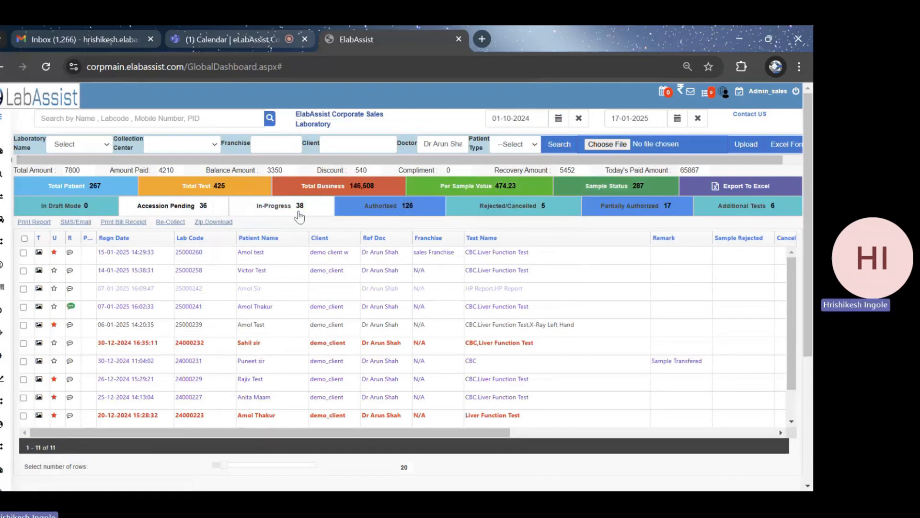
List the authorized patients, and open the Patient Registration form
click(370, 211)
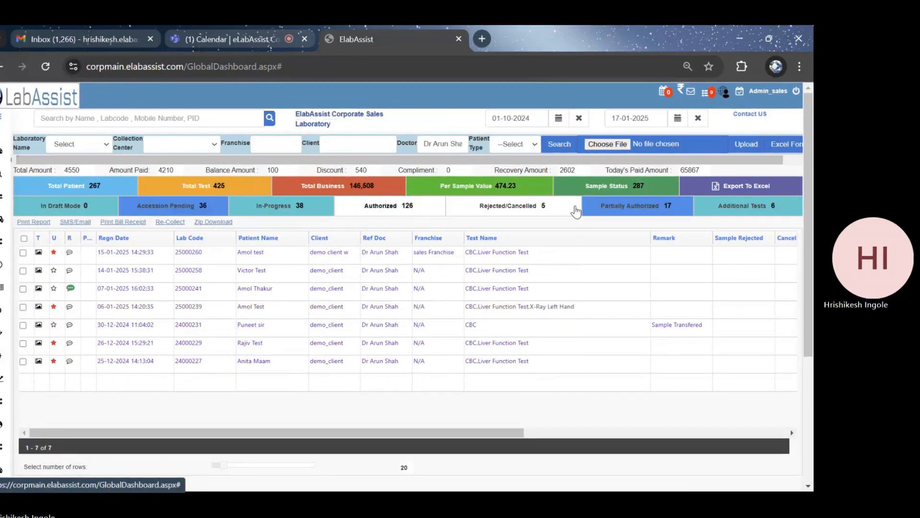
click(2, 119)
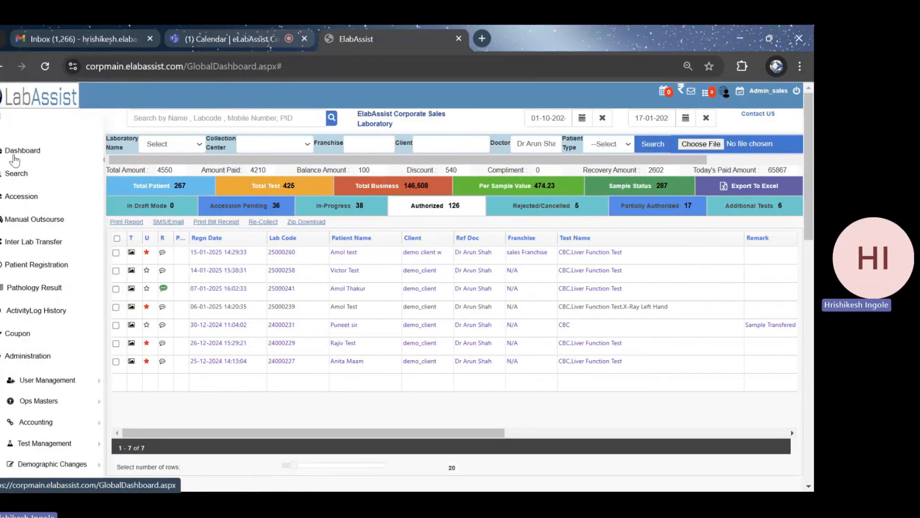
scroll(30, 180, down, 2)
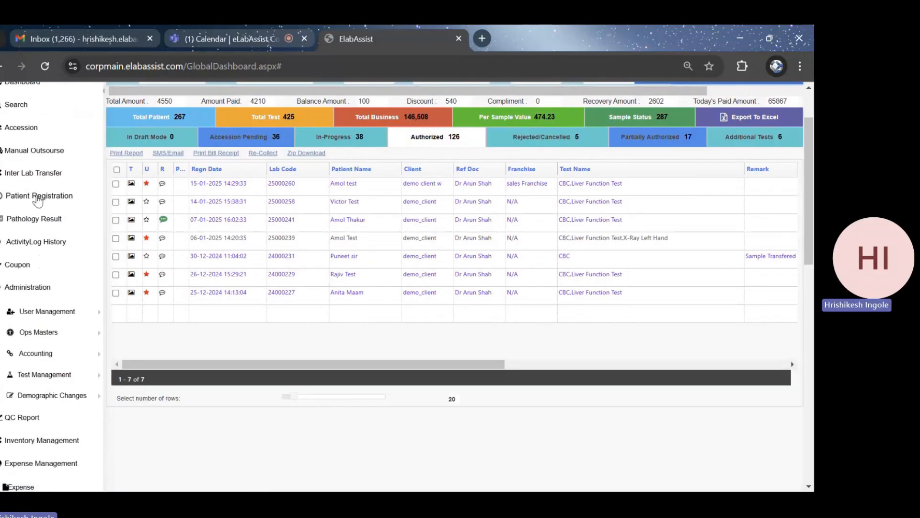
click(37, 195)
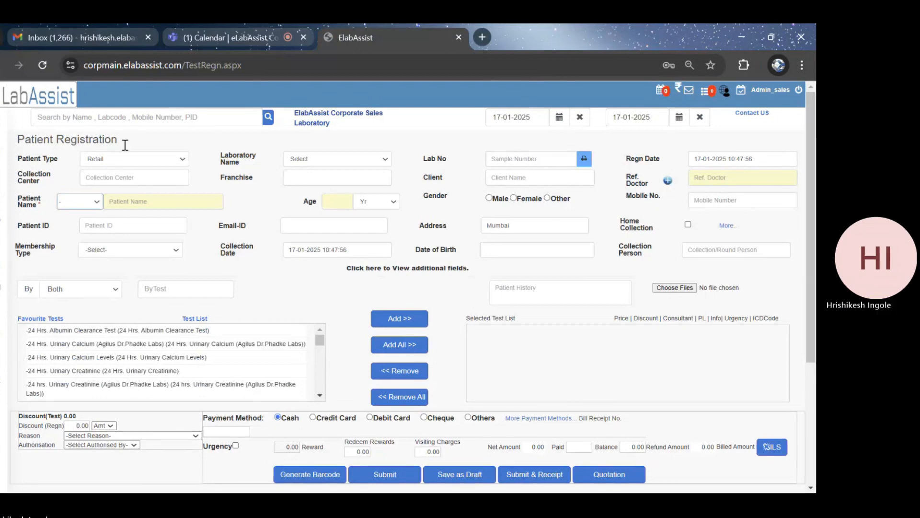
Set the patient type to B2B and the laboratory name to SALES LAB in the registration form
click(180, 162)
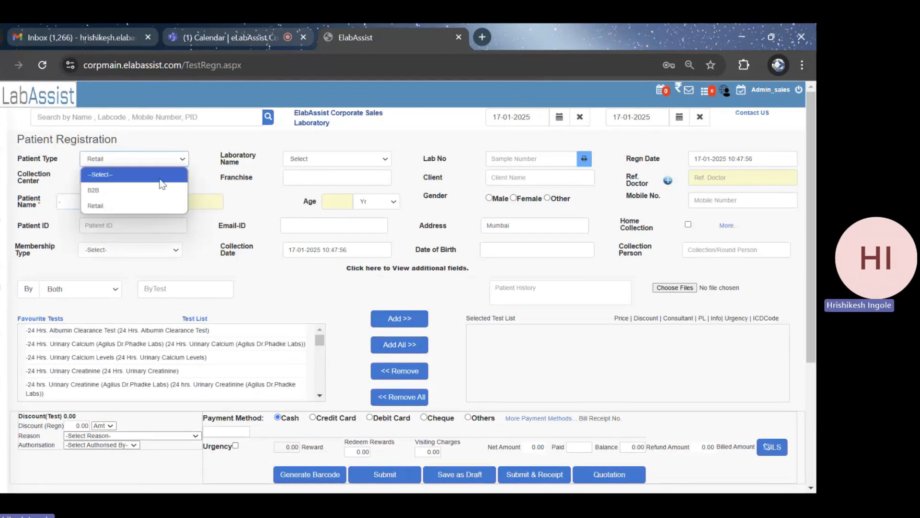
click(141, 198)
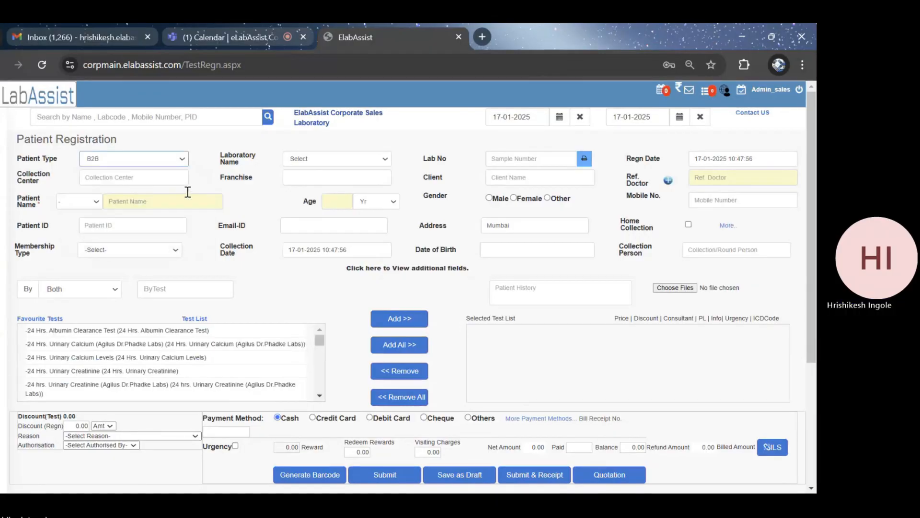
click(350, 157)
click(317, 190)
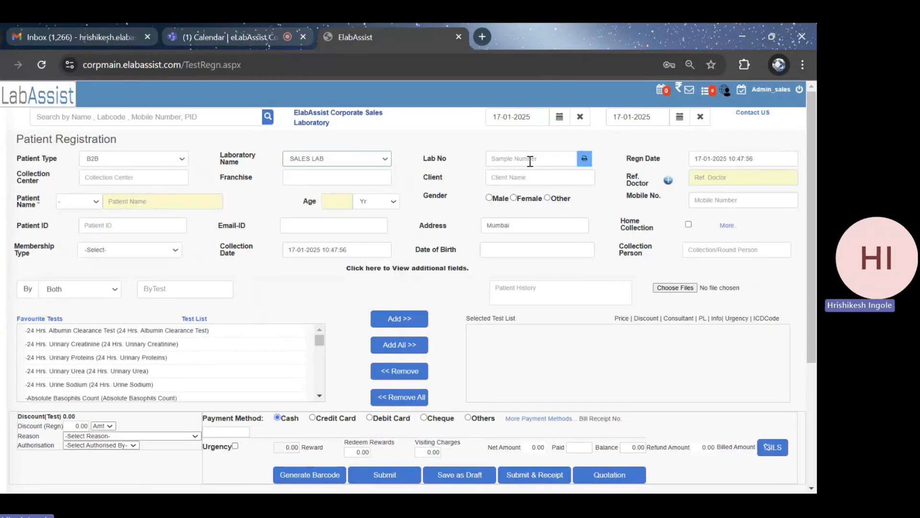
Assign demo_client as the client and Dr Self as the referring doctor
click(508, 177)
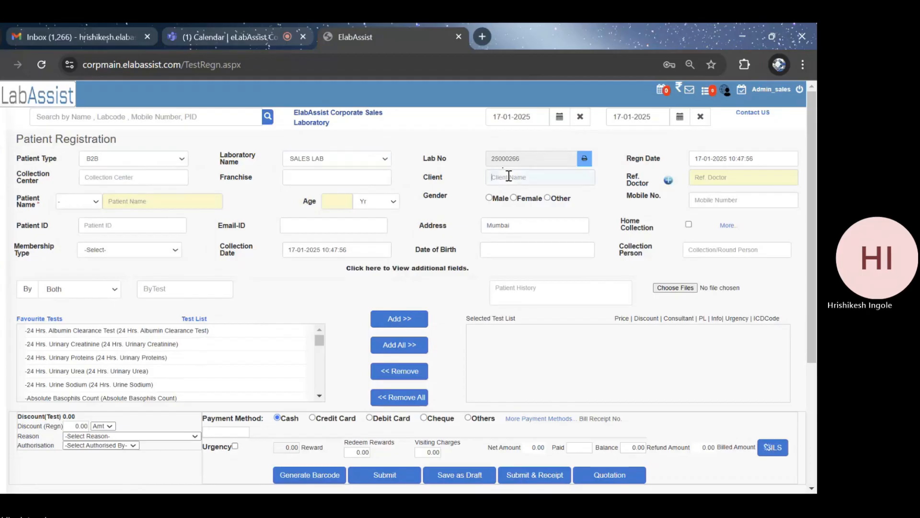
text(demo)
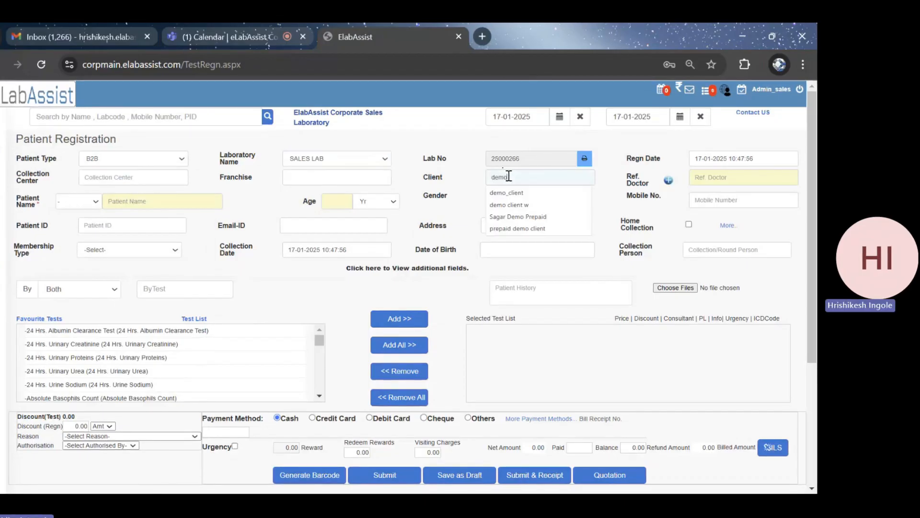
click(510, 192)
click(714, 177)
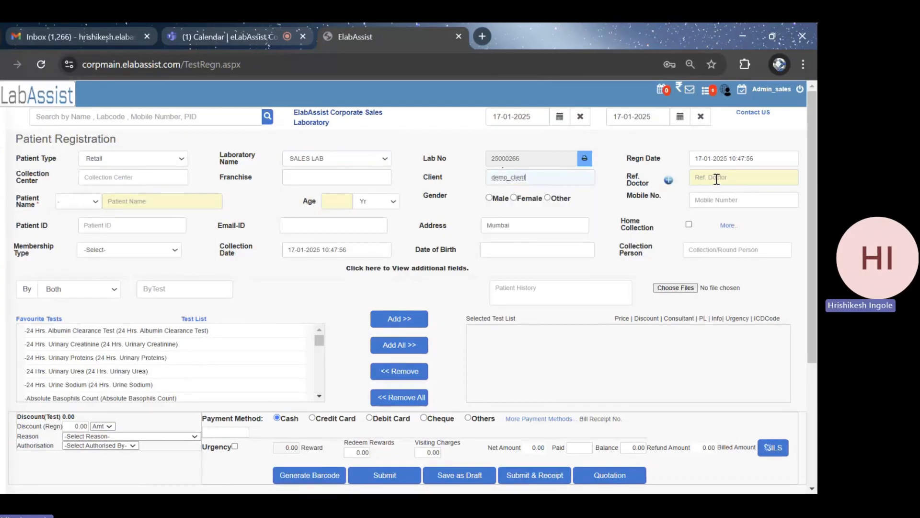
text(dr)
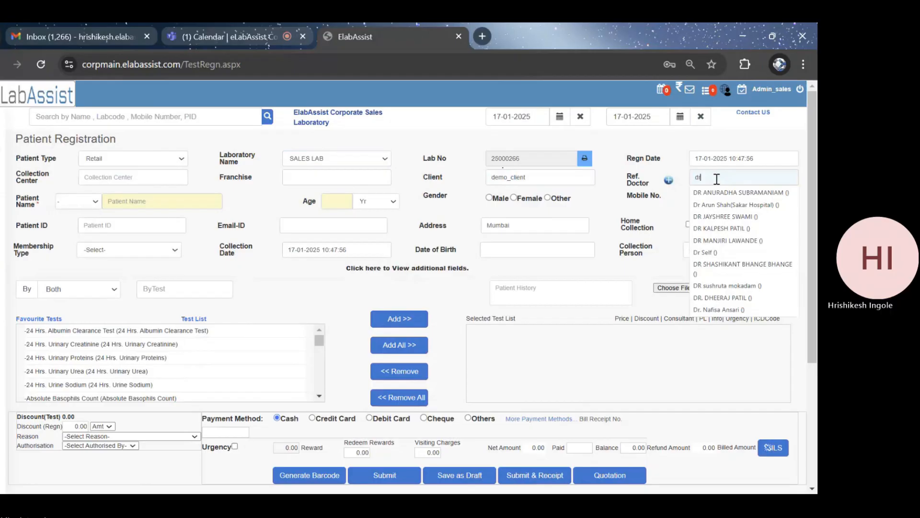
click(711, 250)
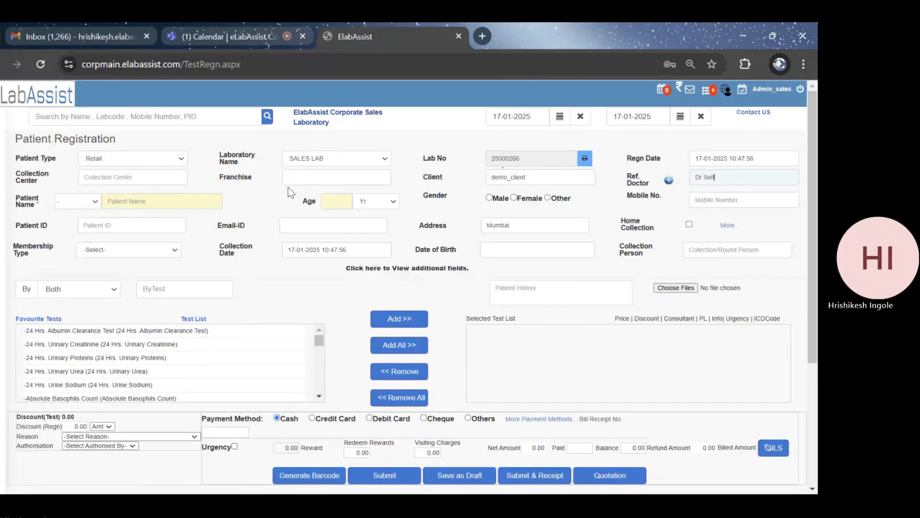
Enter the patient with title Mr., name Demo Patient and age 26 years
click(96, 201)
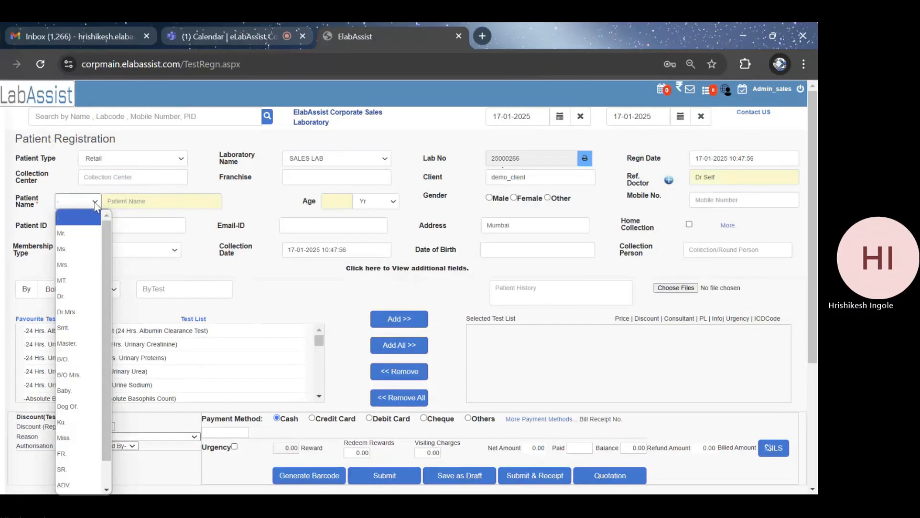
click(112, 218)
click(127, 202)
text(Demo)
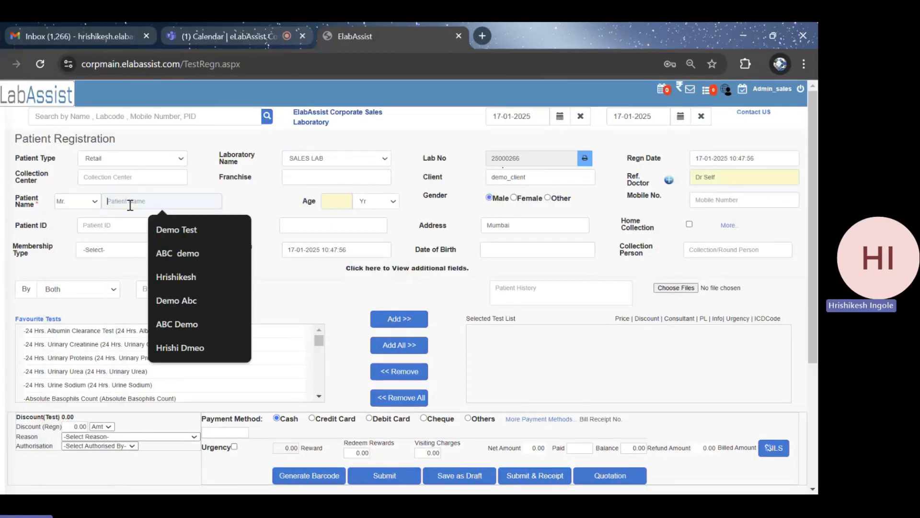
text( Patient)
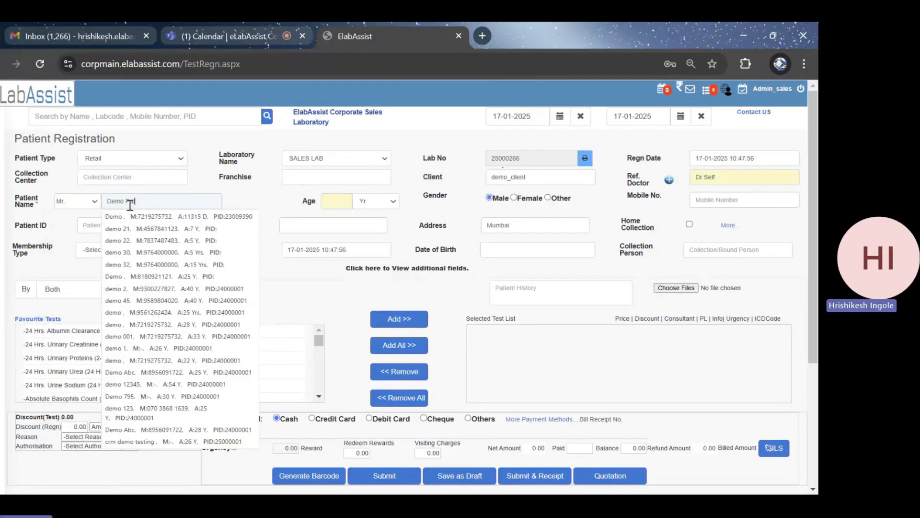
click(330, 200)
text(26)
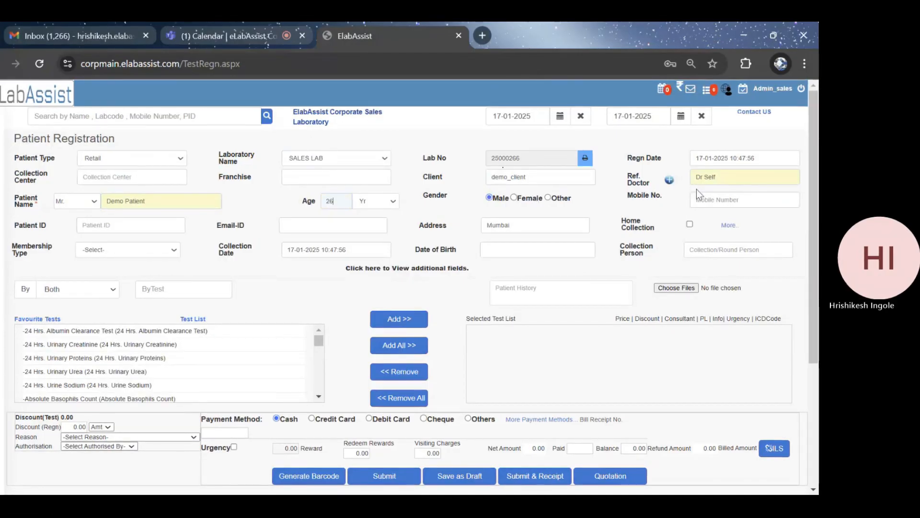
Enter the patient's mobile number in the registration form
click(725, 204)
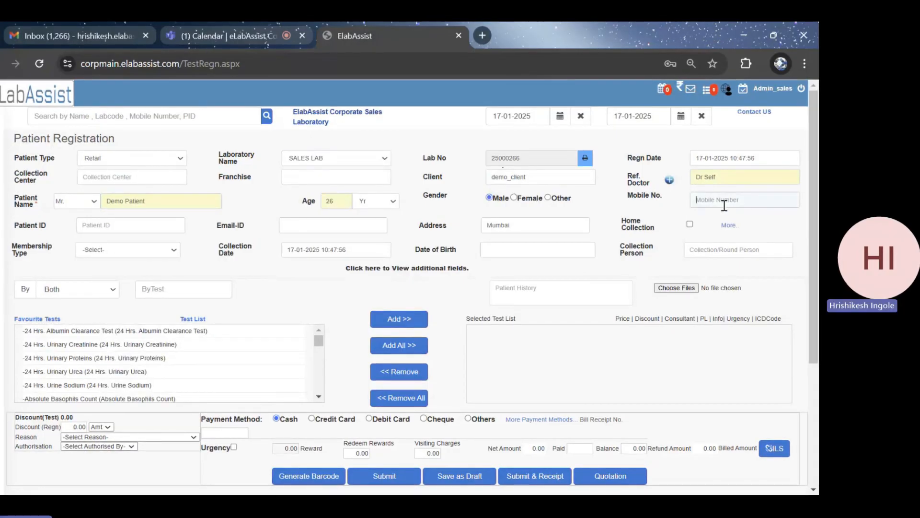
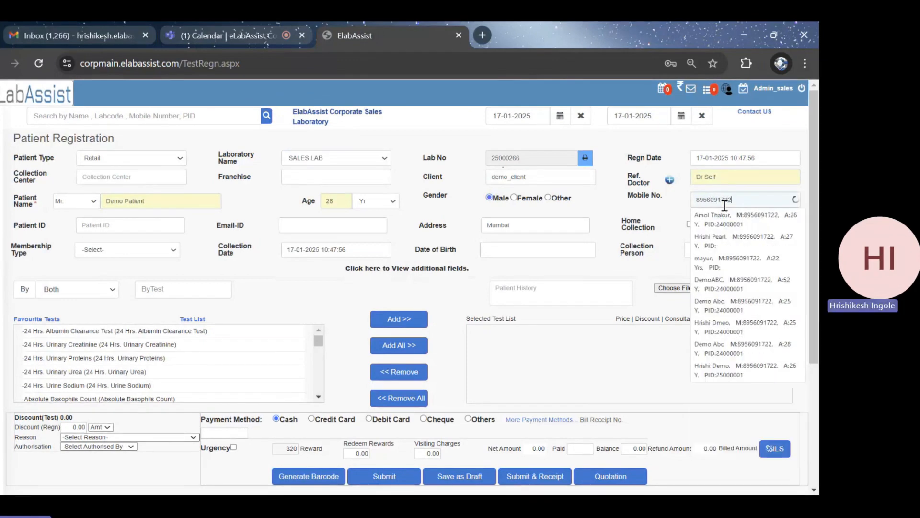
click(657, 208)
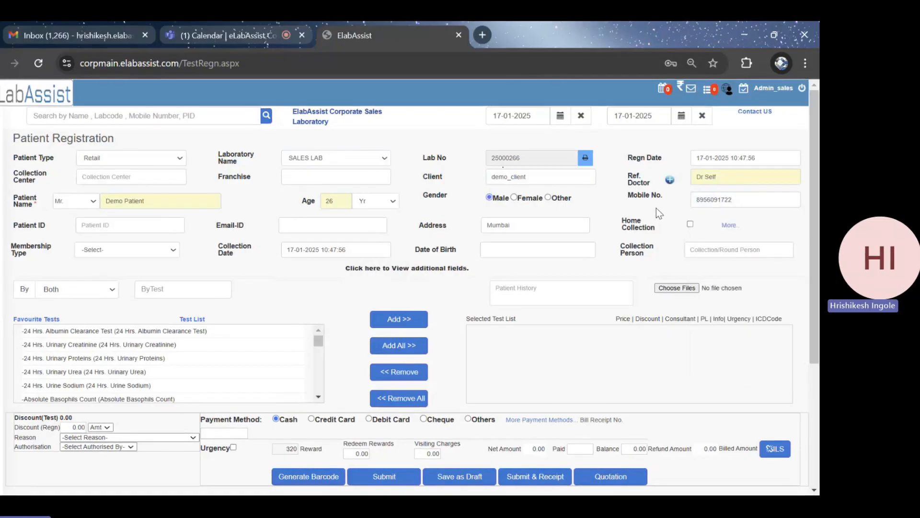
Fill in the patient's e-mail address in the registration form
scroll(660, 210, down, 1)
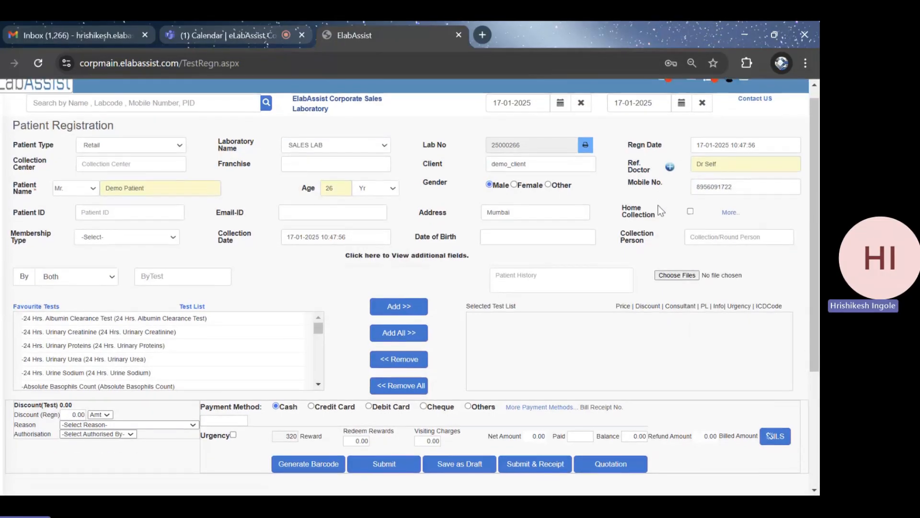
click(334, 209)
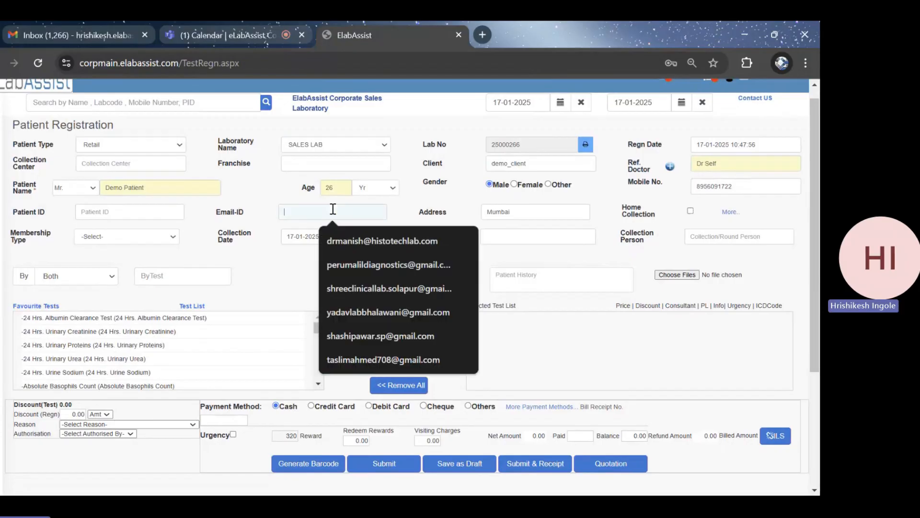
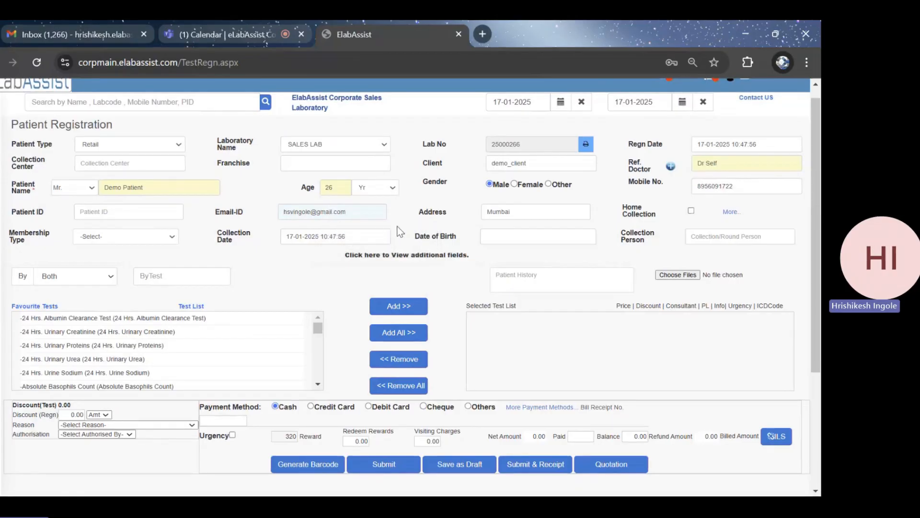
Find the test "cbc" and add CBC (Complete Blood Count) to the selected tests
scroll(400, 231, down, 1)
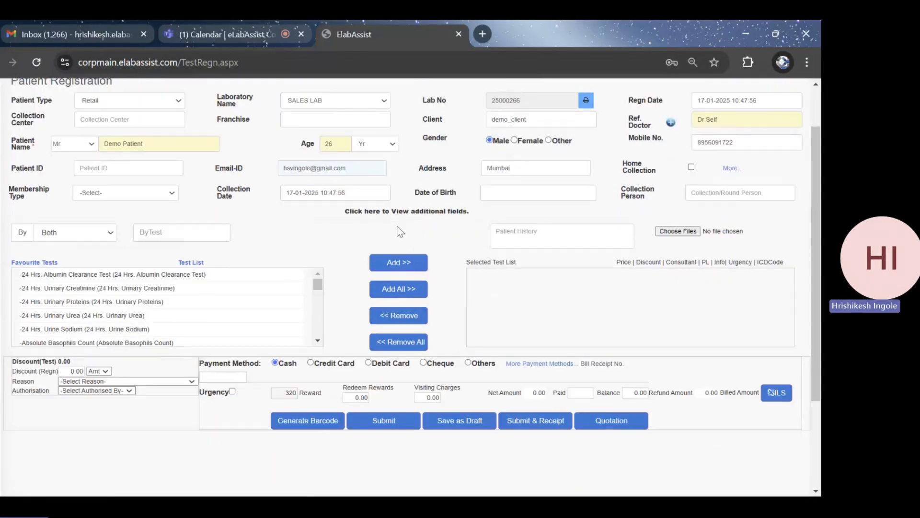
scroll(403, 211, up, 2)
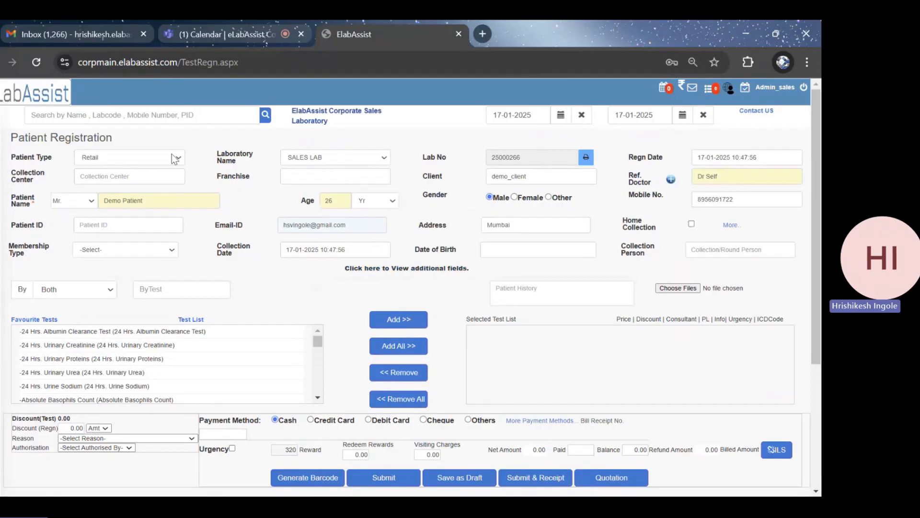
click(171, 283)
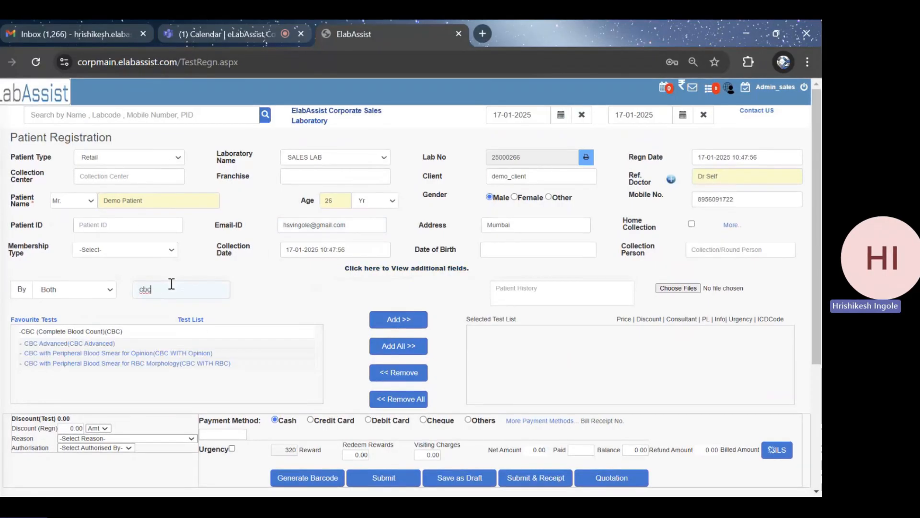
click(69, 335)
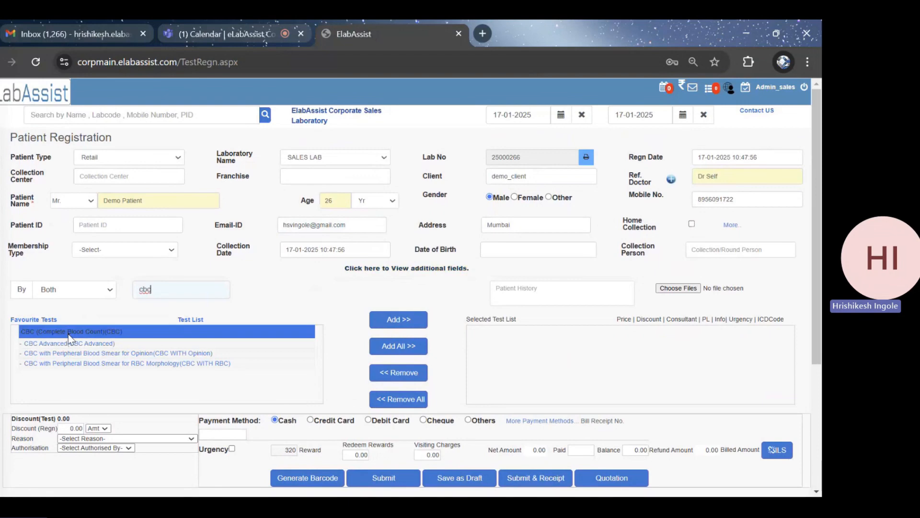
click(401, 319)
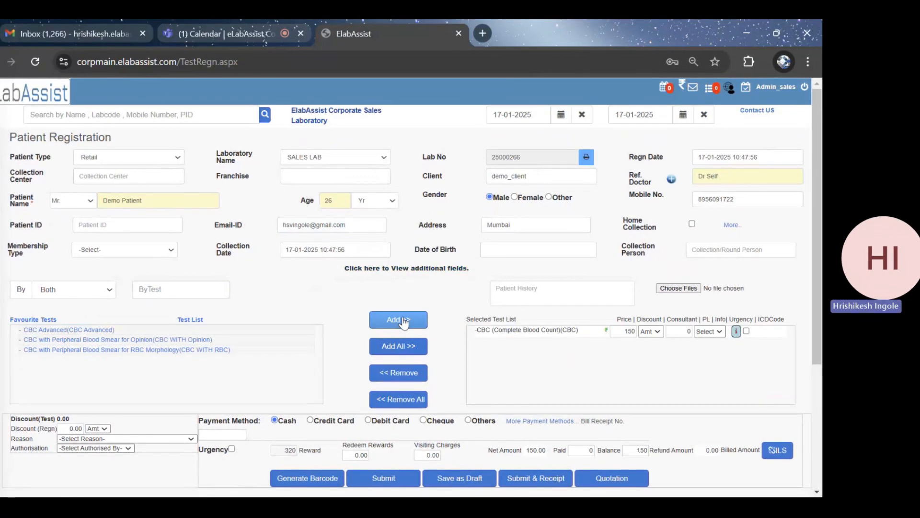
Open the file chooser for patient attachments and close it without choosing a file
scroll(541, 358, down, 1)
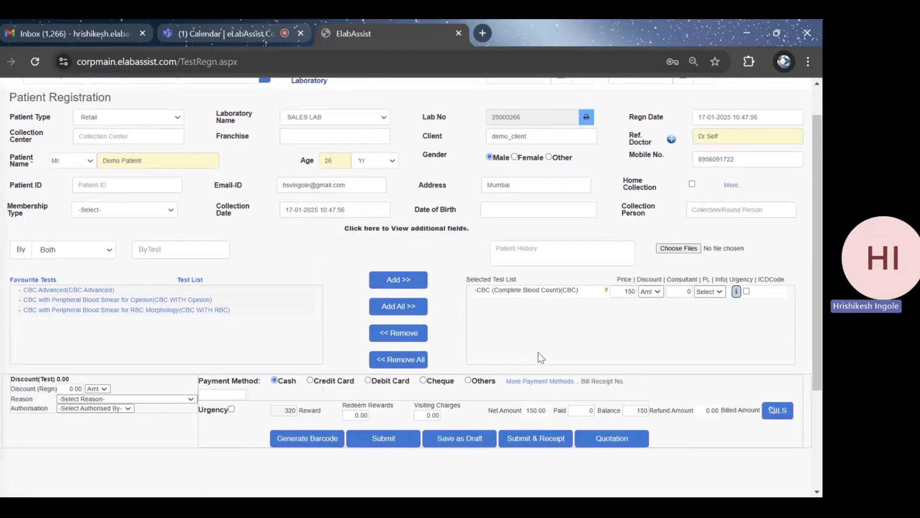
click(678, 249)
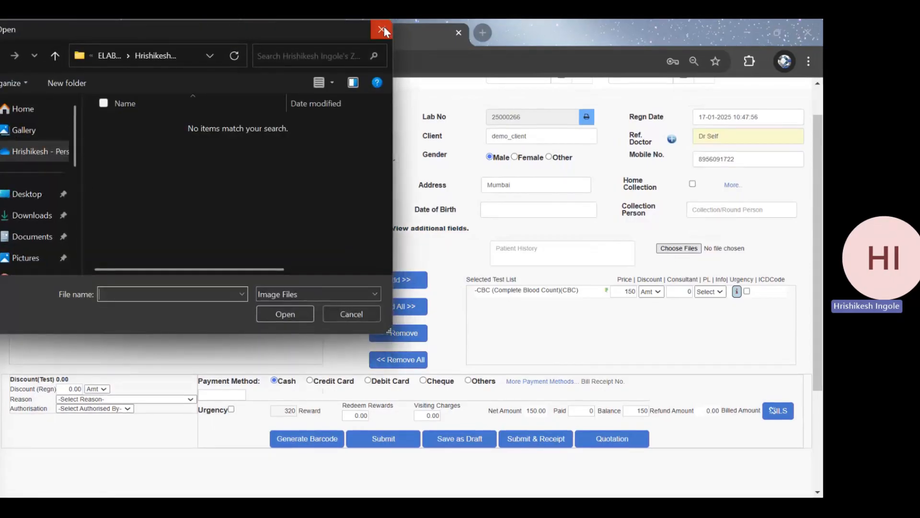
click(382, 29)
Check the discount type options for the CBC test and for the whole registration, leaving both unchanged
scroll(672, 264, down, 1)
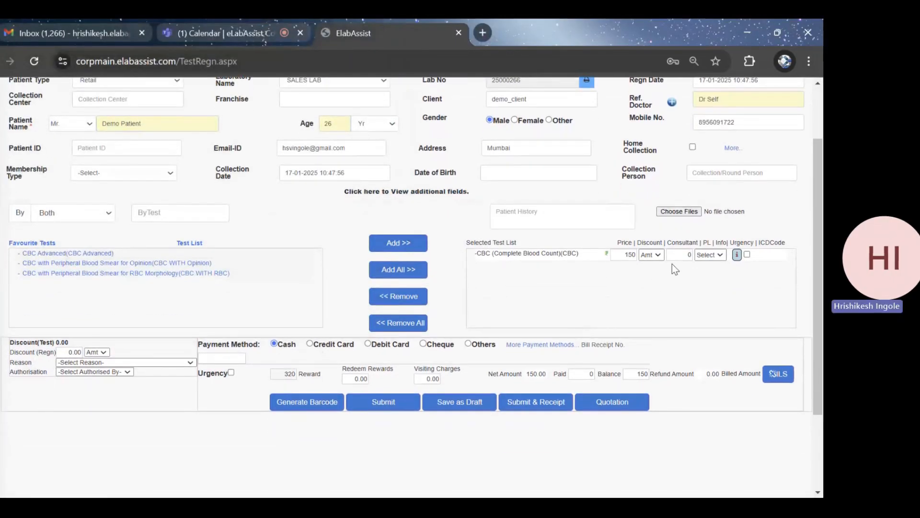
click(660, 256)
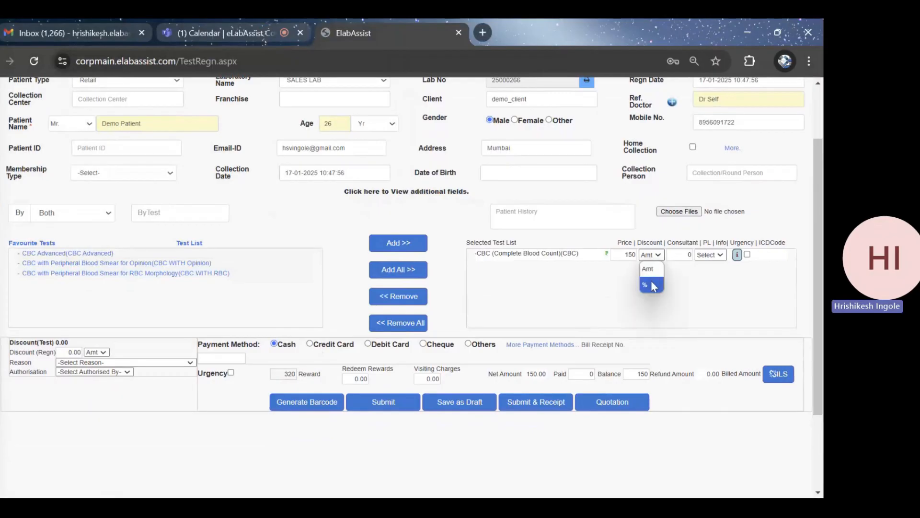
click(577, 290)
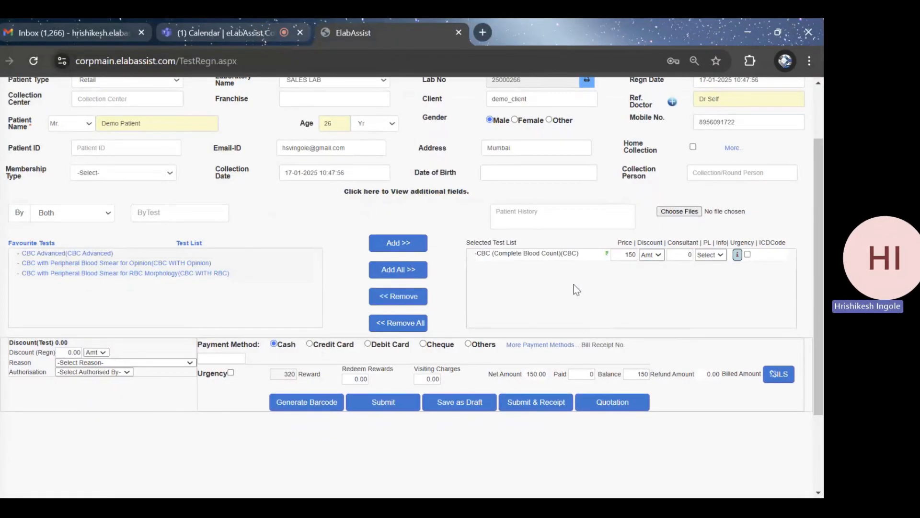
click(96, 354)
click(96, 353)
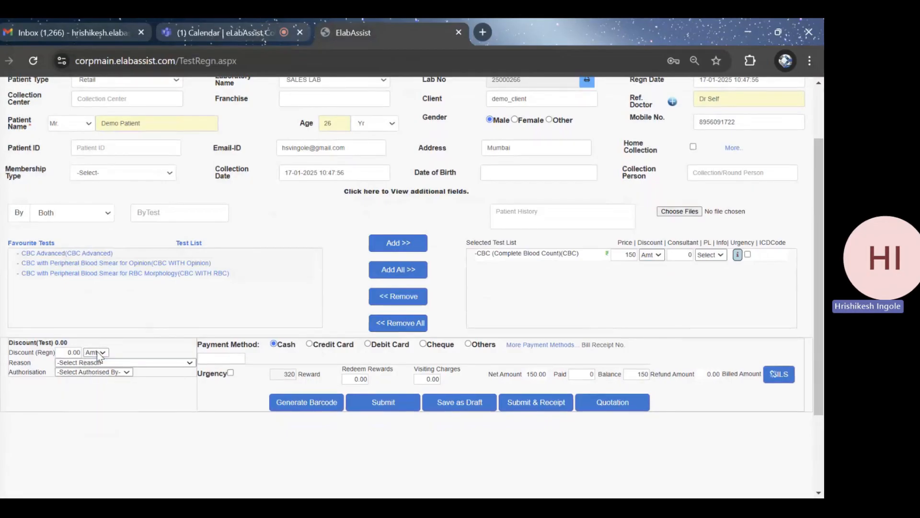
Look through the available discount reasons and authorisation options without selecting any
click(150, 363)
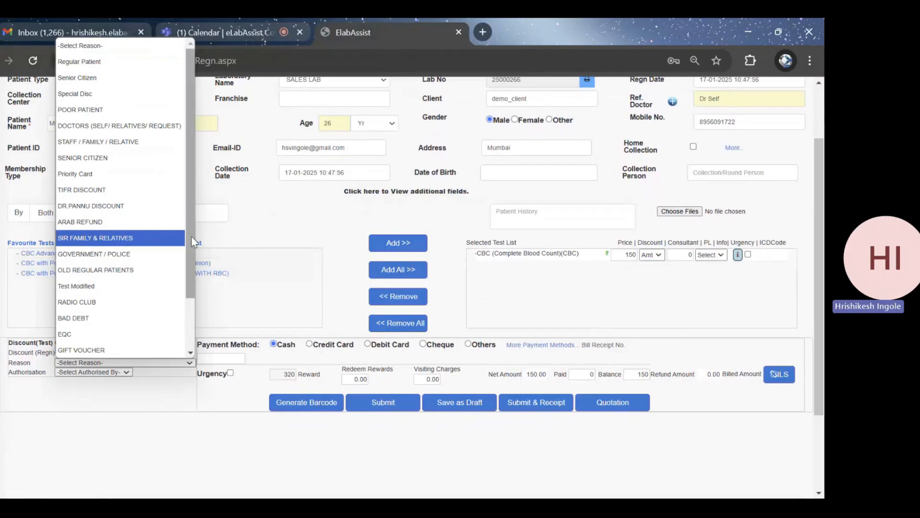
drag(191, 237, 192, 293)
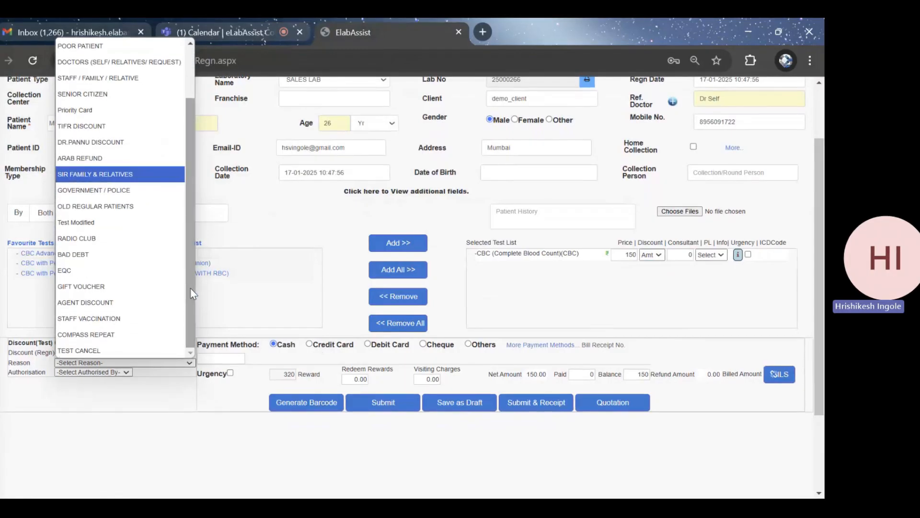
click(148, 396)
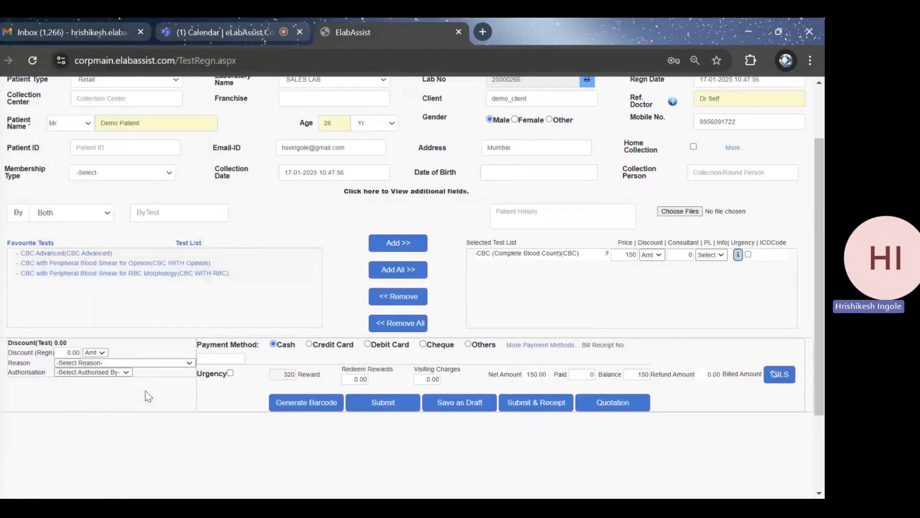
click(126, 373)
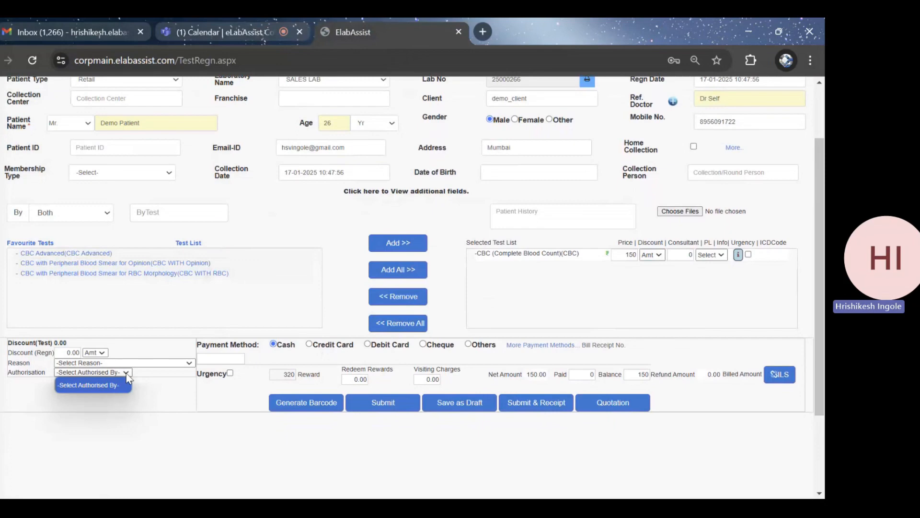
click(150, 390)
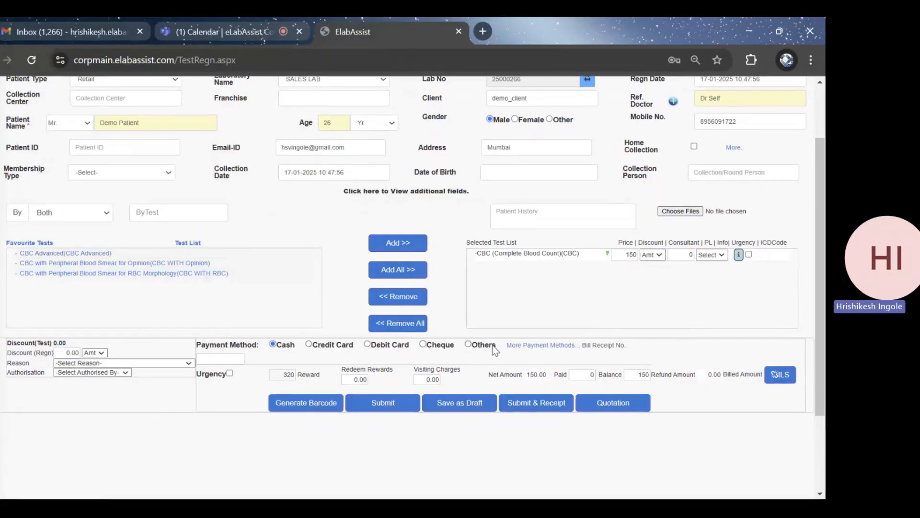
View the additional payment methods and close the dialog without saving a payment
click(517, 347)
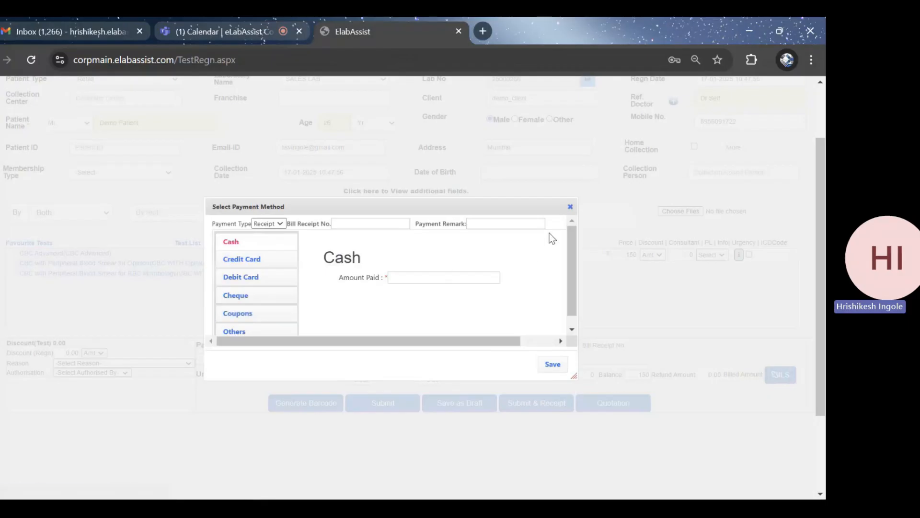
click(570, 206)
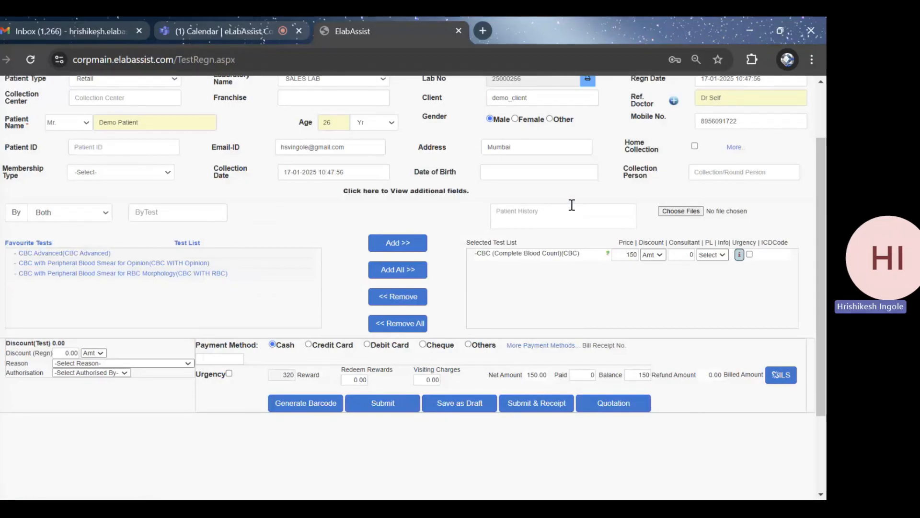
Mark the registration as urgent and submit it with its bill receipt
click(229, 375)
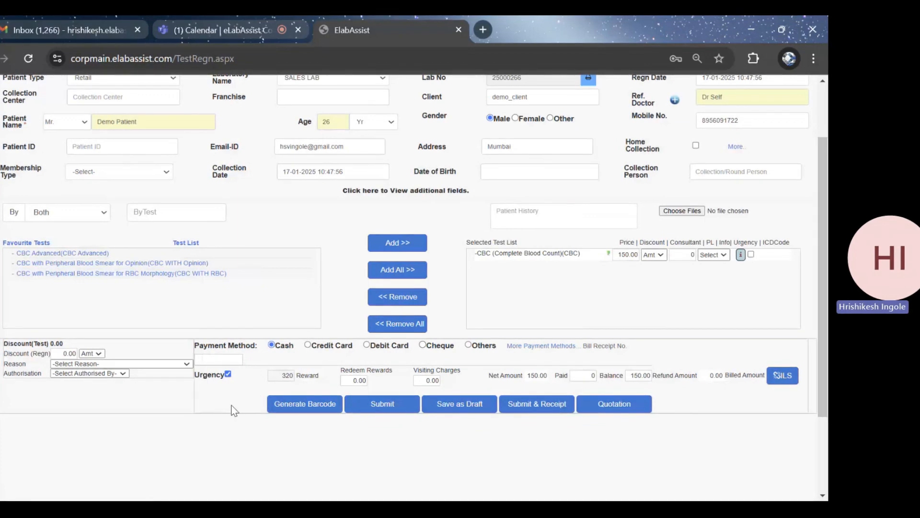
click(315, 411)
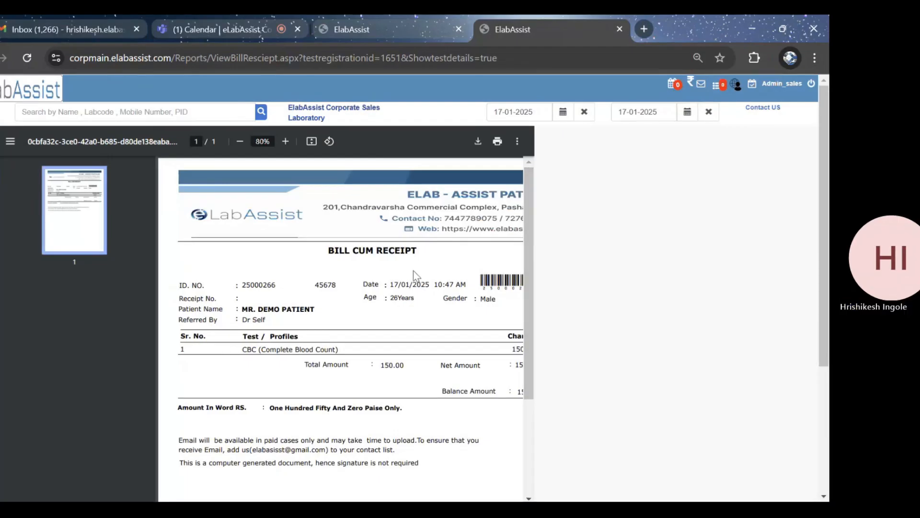
View the full page of the demo patient's bill receipt and close it
scroll(413, 271, down, 2)
ctrl+scroll(413, 270, down, 3)
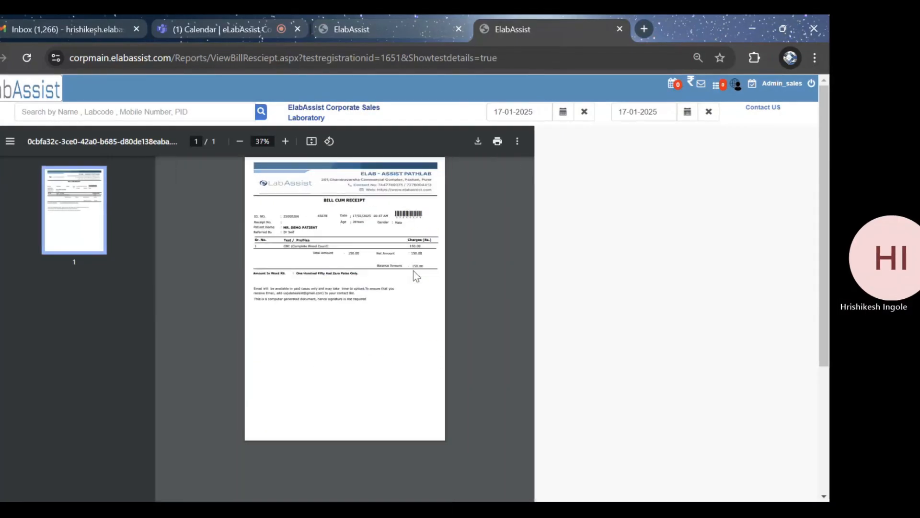
click(619, 32)
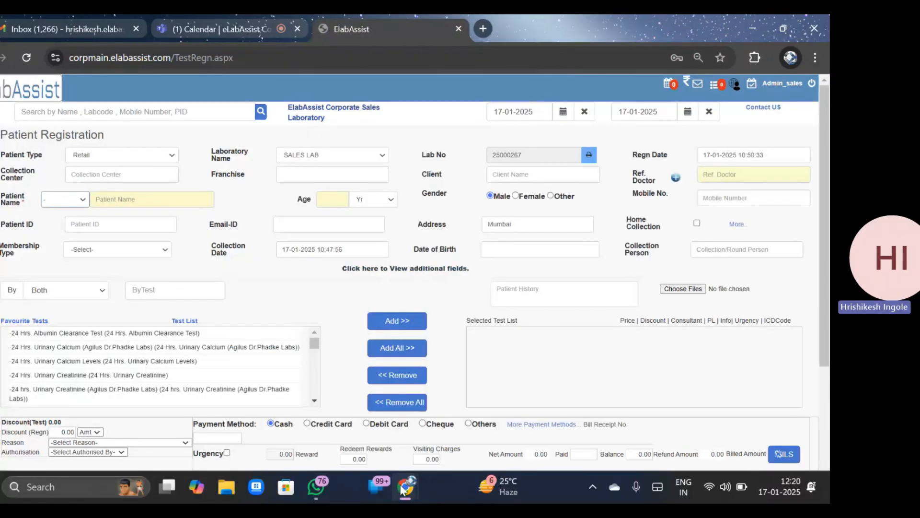
View the barcode printing details for the new registration and close them without printing
mouse_move(404, 488)
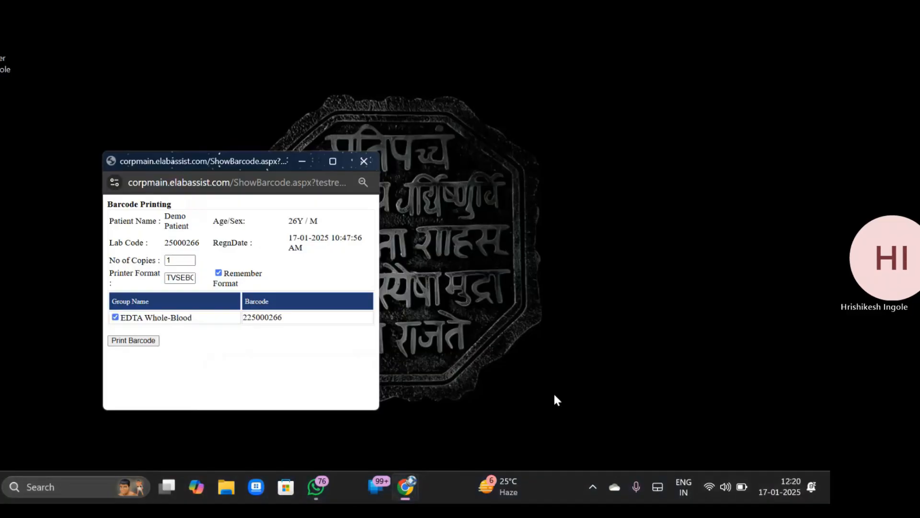
click(553, 392)
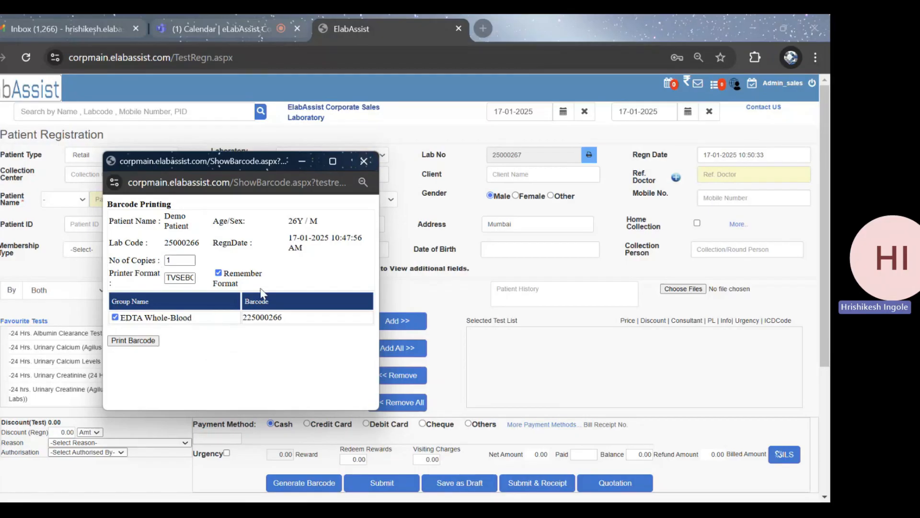
click(363, 161)
Open sample accession and filter the samples by the status Sample To Be Accept
click(1, 112)
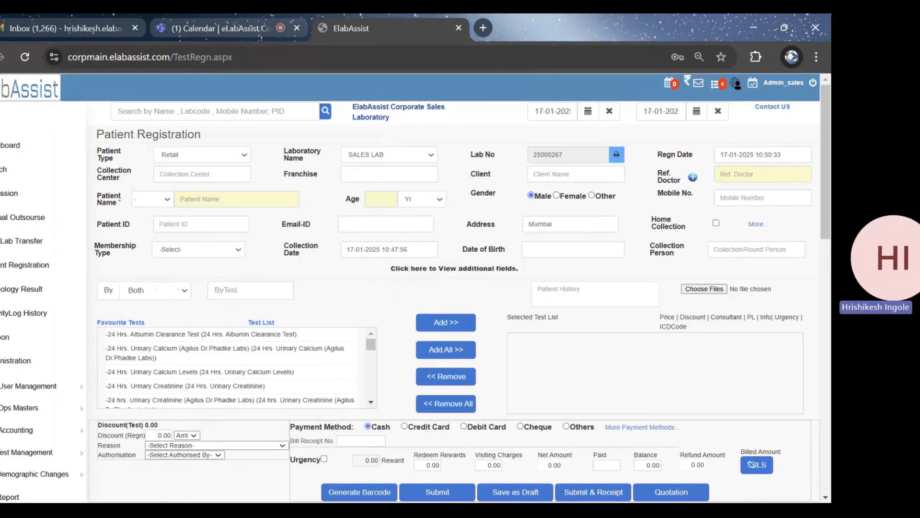
click(7, 193)
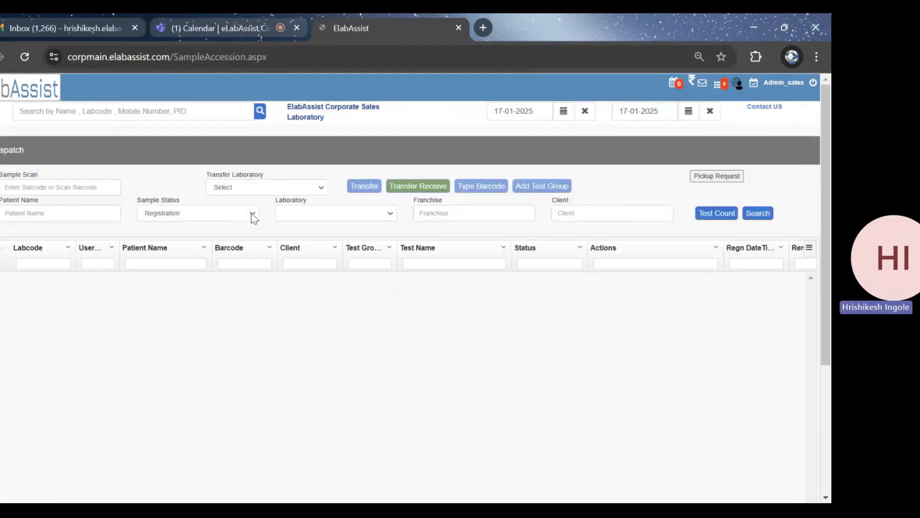
click(252, 215)
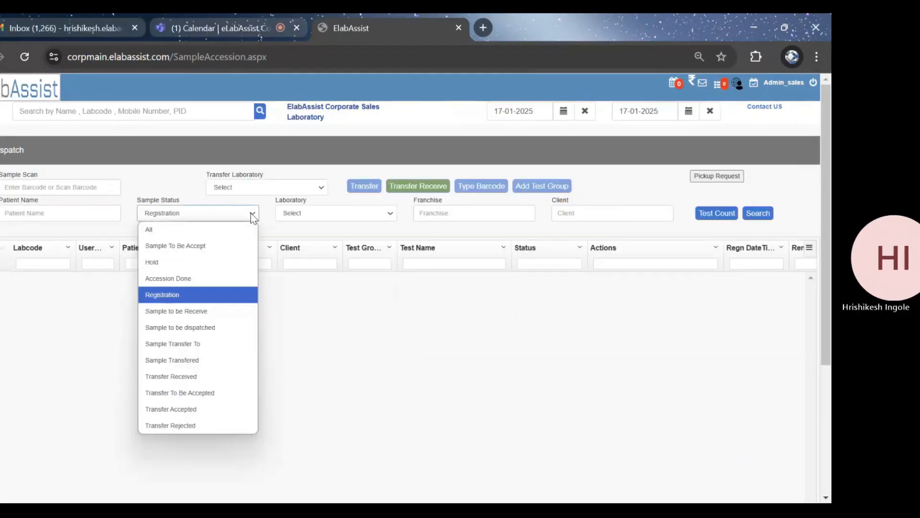
click(207, 248)
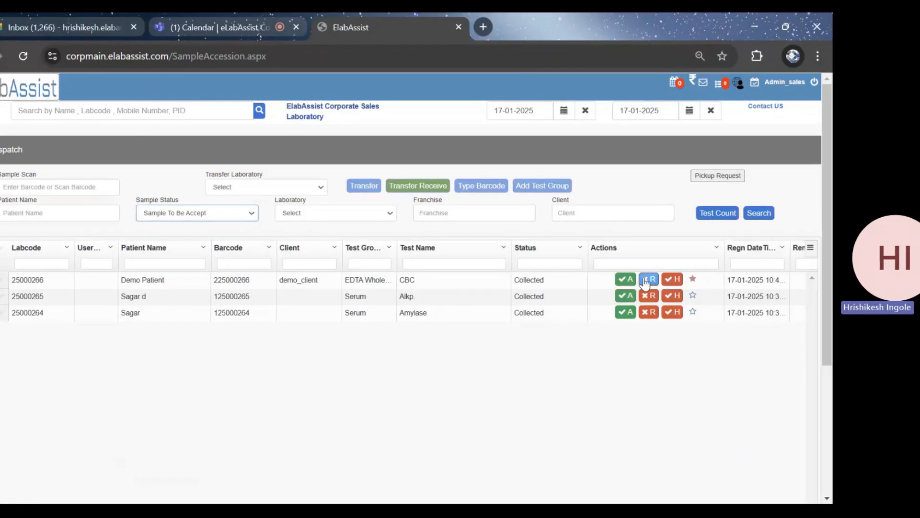
Look through the sample hold reasons for the demo patient's CBC sample and close the dialog without holding it
click(671, 279)
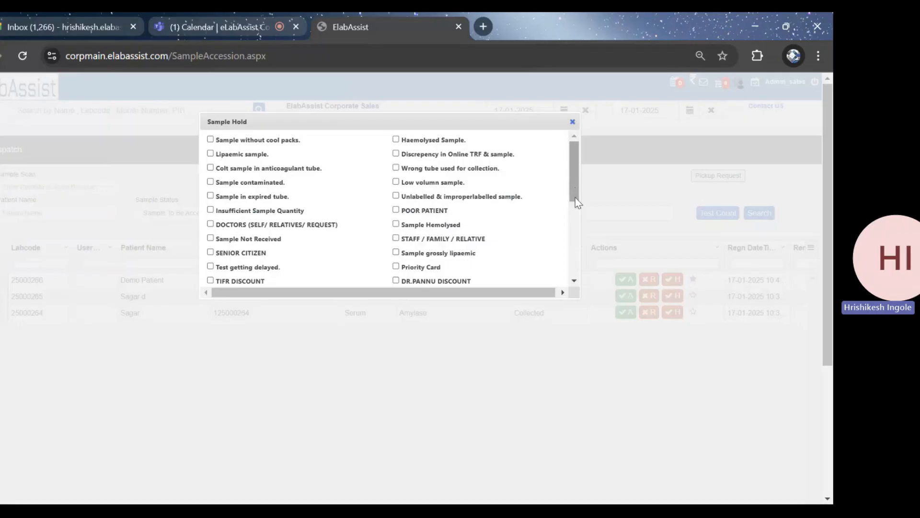
drag(574, 197, 574, 264)
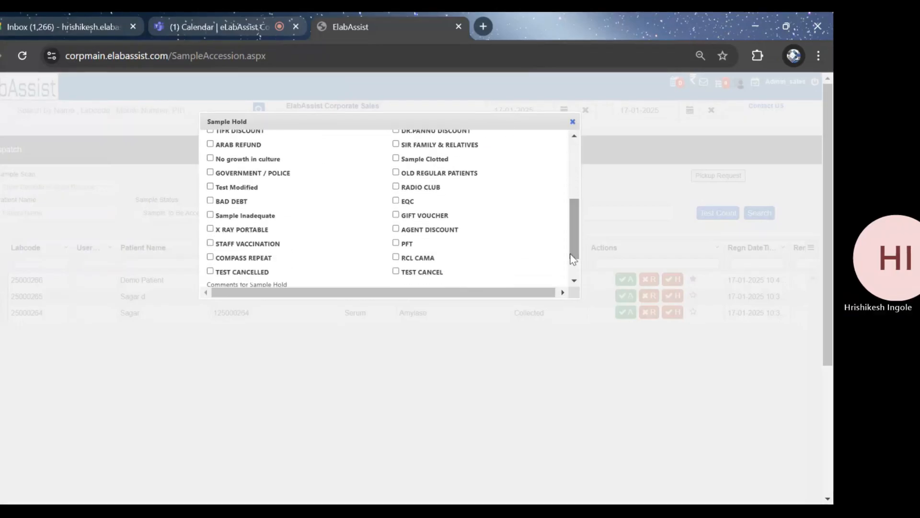
click(573, 121)
Accept the demo patient's CBC sample and dismiss the barcode printing window without printing
click(624, 281)
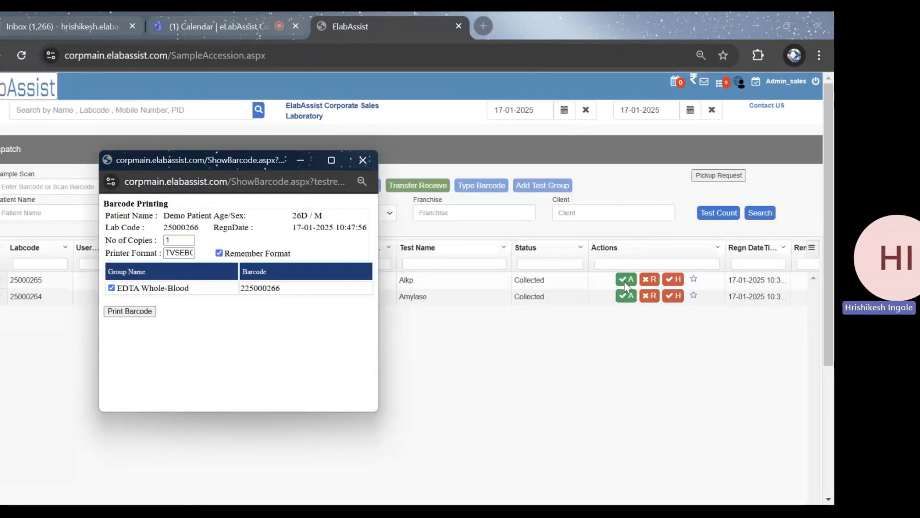
click(361, 161)
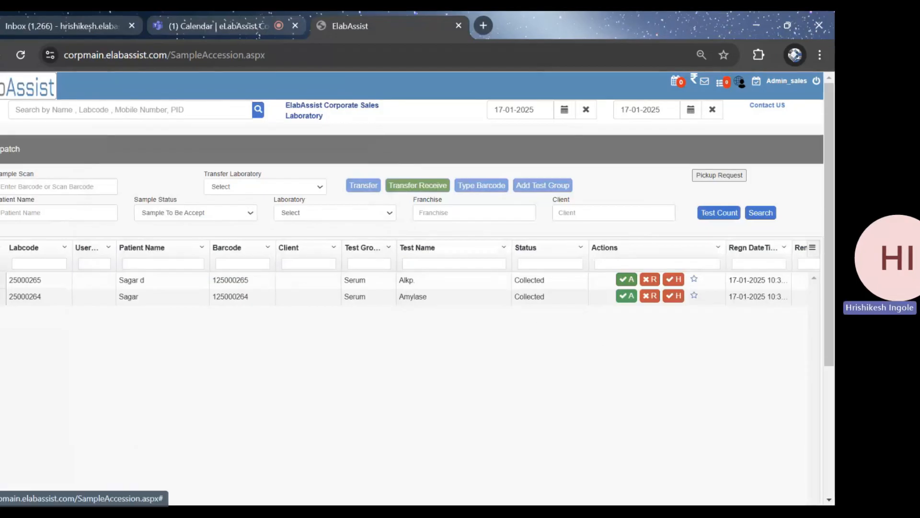
Open the pathology results list and search for registrations from 01-10-2024 to 17-01-2025
click(0, 110)
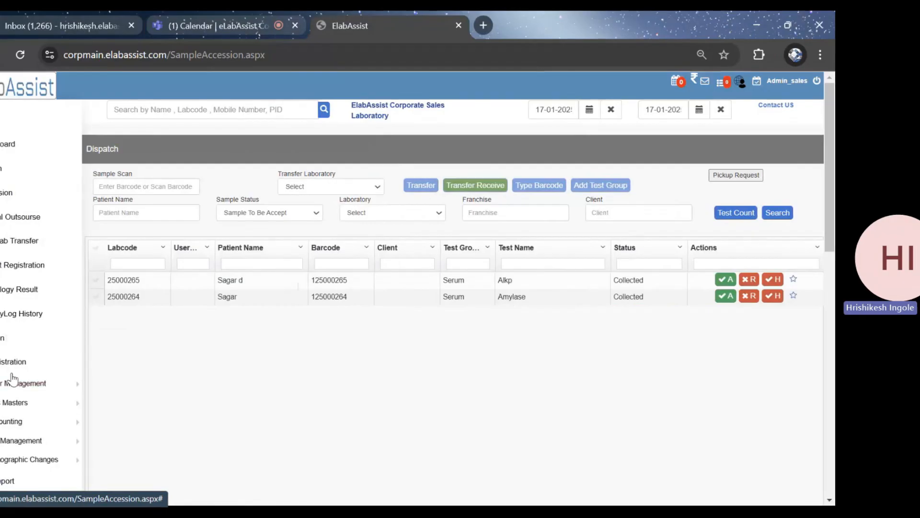
click(6, 294)
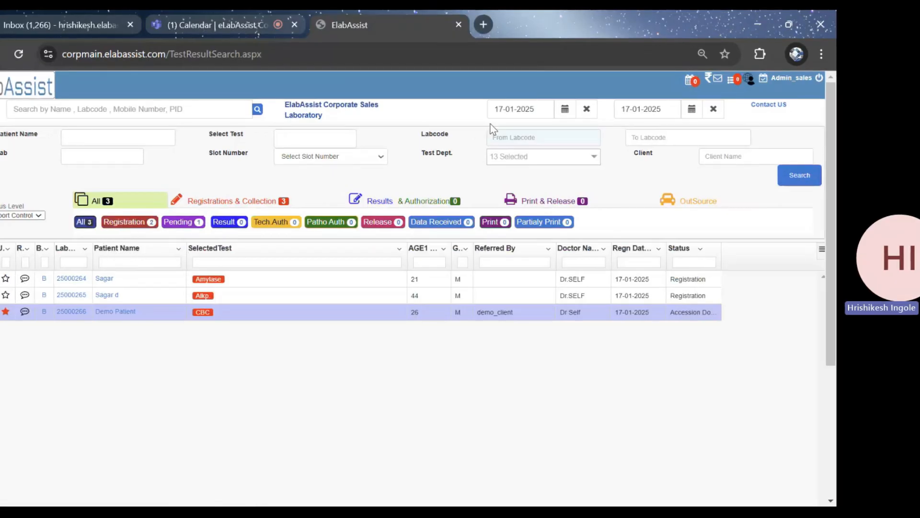
click(508, 108)
click(497, 128)
click(497, 128)
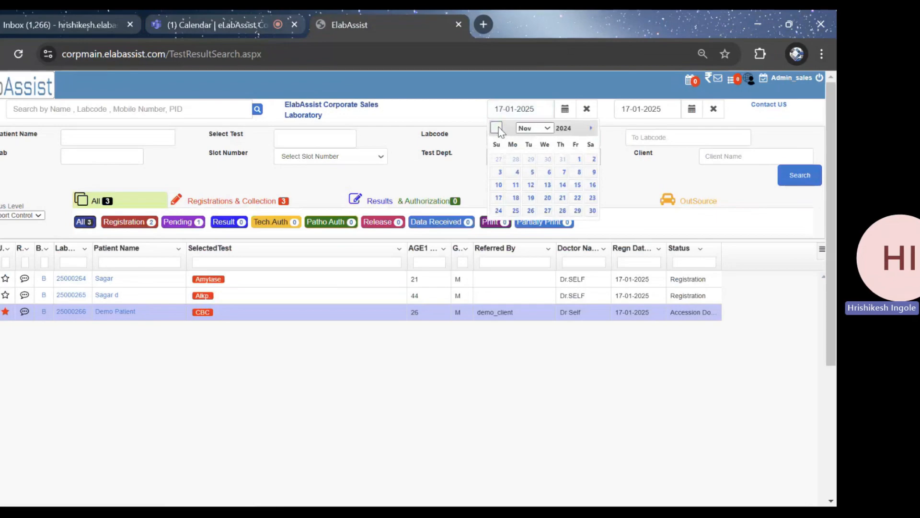
click(497, 128)
click(531, 158)
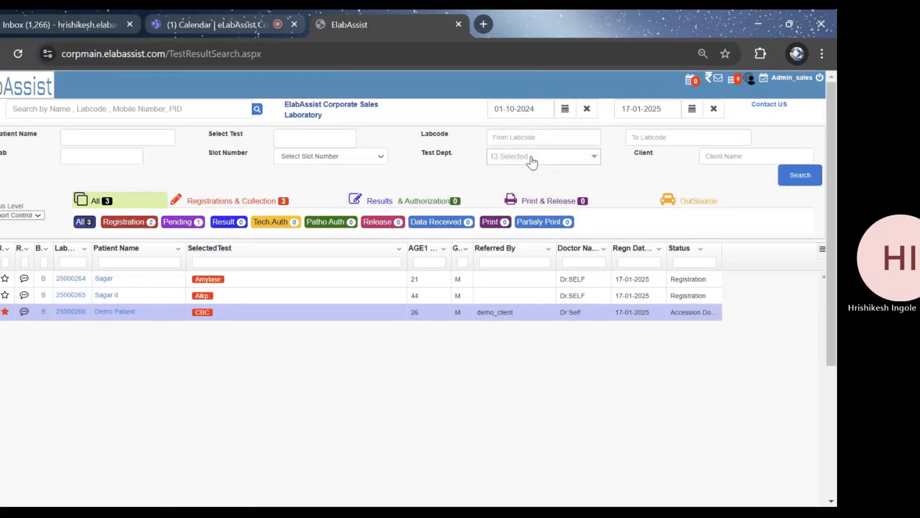
click(791, 182)
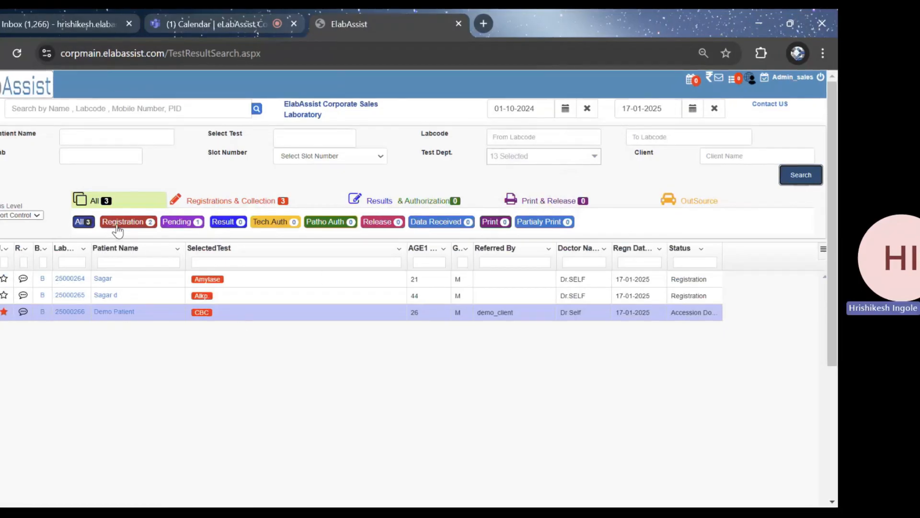
click(185, 223)
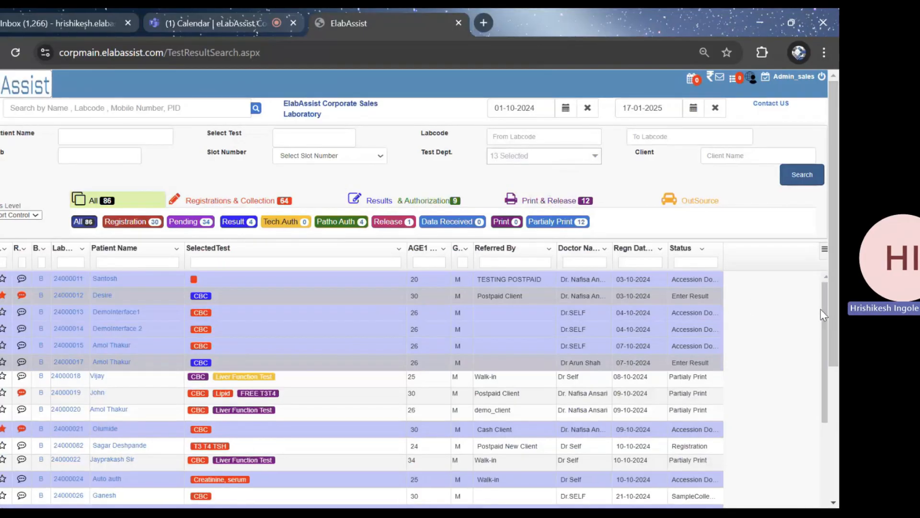
Look through the found registrations, examining the colours of their tests and their statuses
mouse_move(826, 309)
mouse_down()
mouse_move(823, 371)
mouse_move(812, 305)
mouse_up()
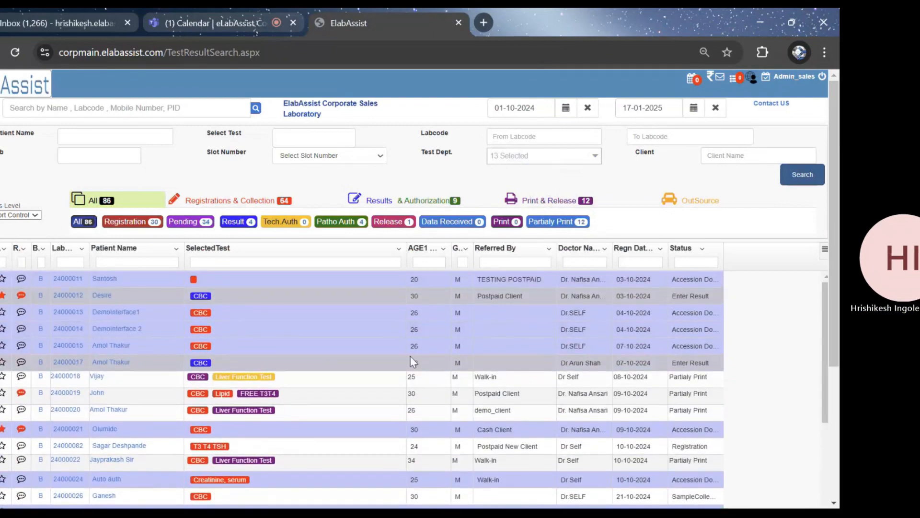
scroll(340, 367, down, 15)
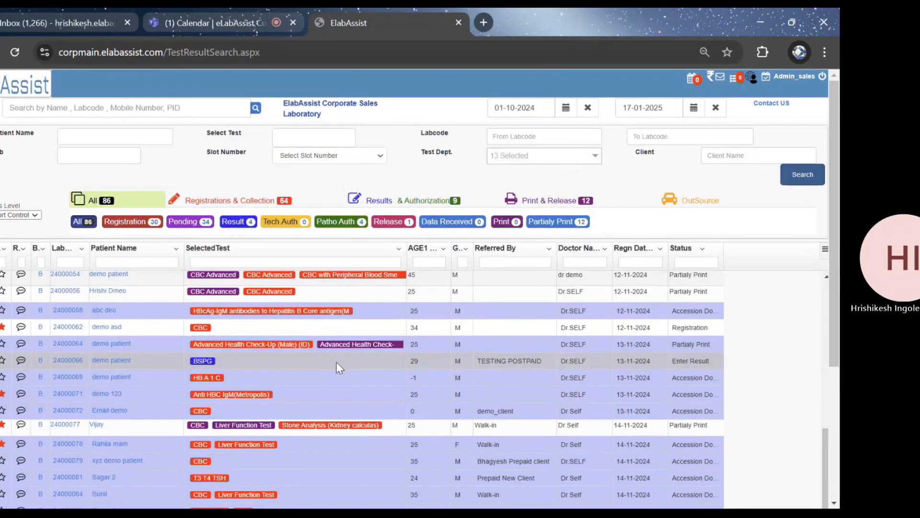
scroll(337, 363, up, 15)
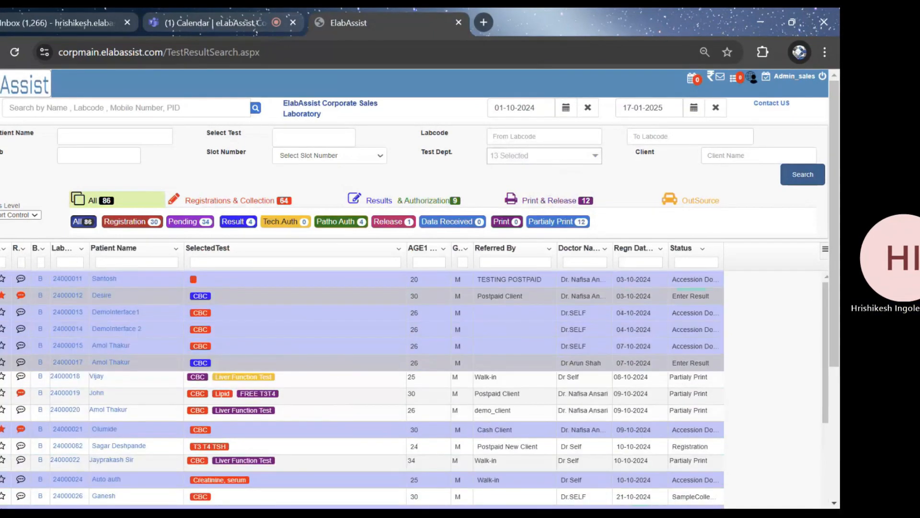
Reload the results list to reset its date filter and open the demo patient's CBC result entry, checking its parameters and registration details
click(22, 50)
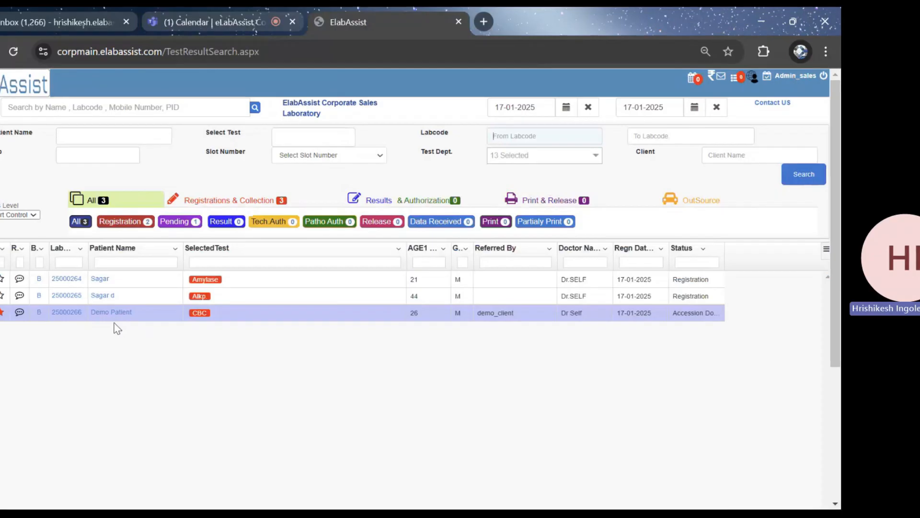
click(66, 314)
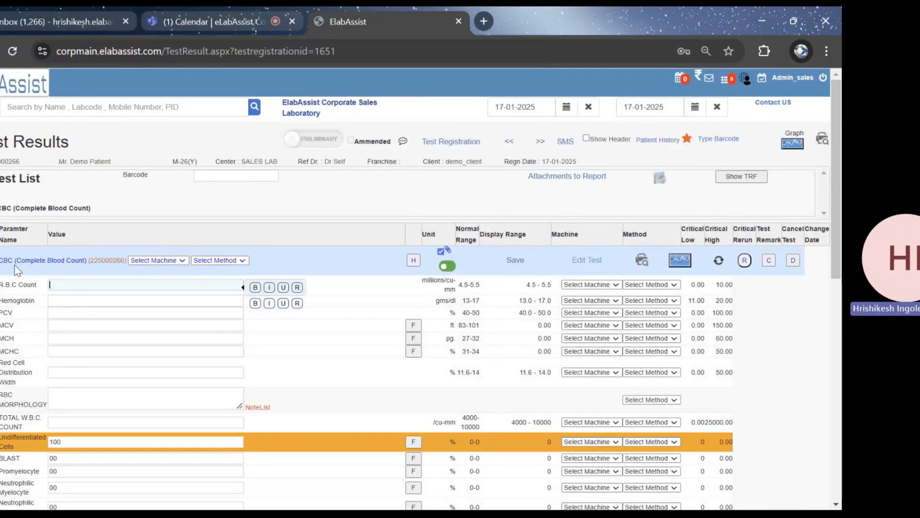
scroll(218, 334, down, 3)
scroll(218, 334, down, 3)
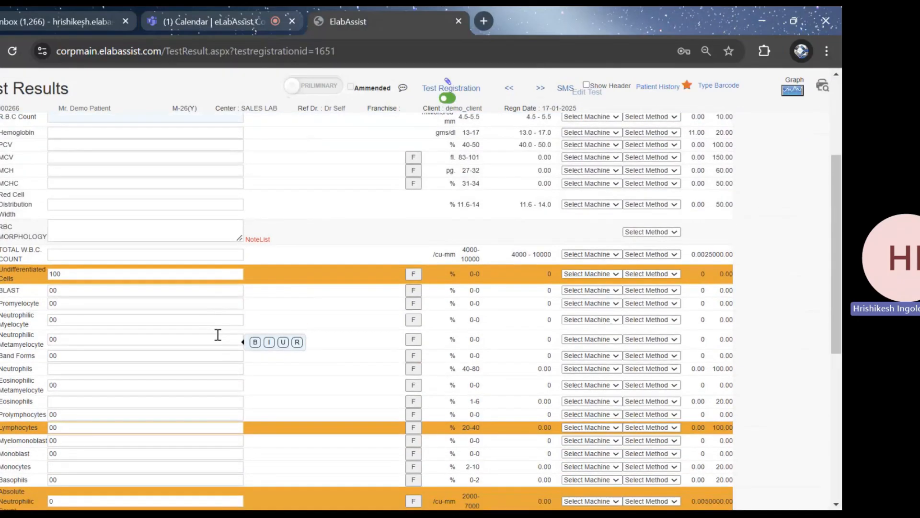
scroll(217, 335, up, 6)
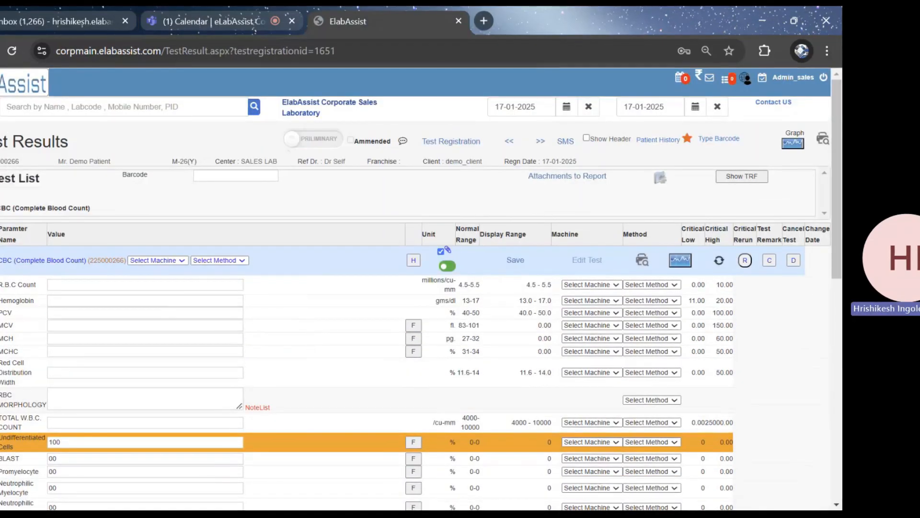
drag(1, 162, 501, 166)
click(497, 170)
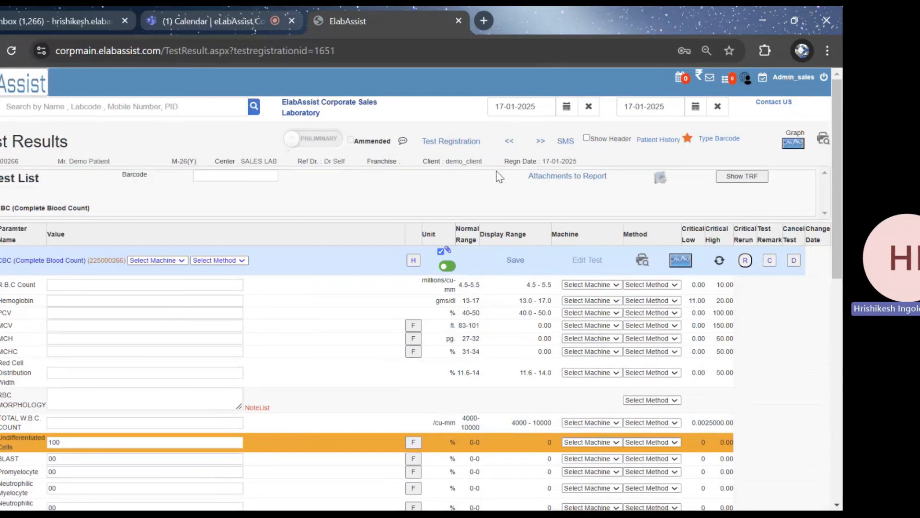
Review the earlier test results by date in the patient history and close it
click(666, 141)
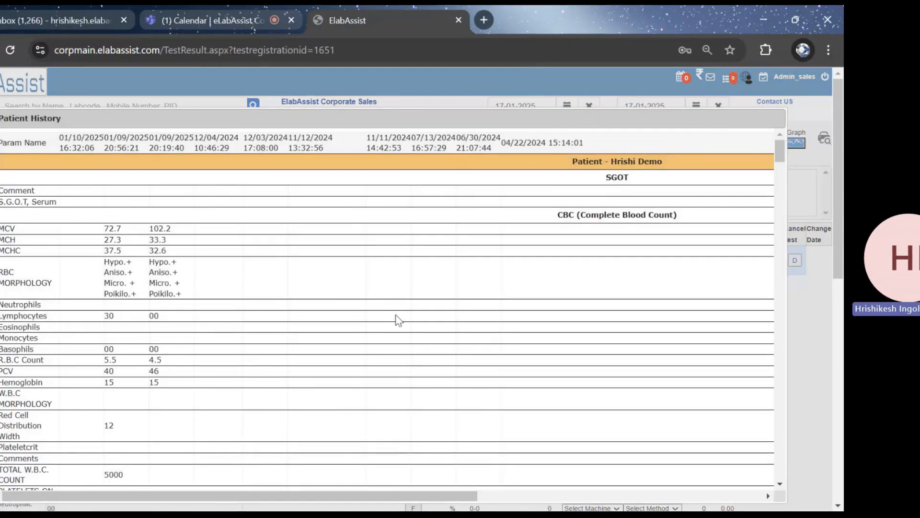
scroll(388, 325, down, 3)
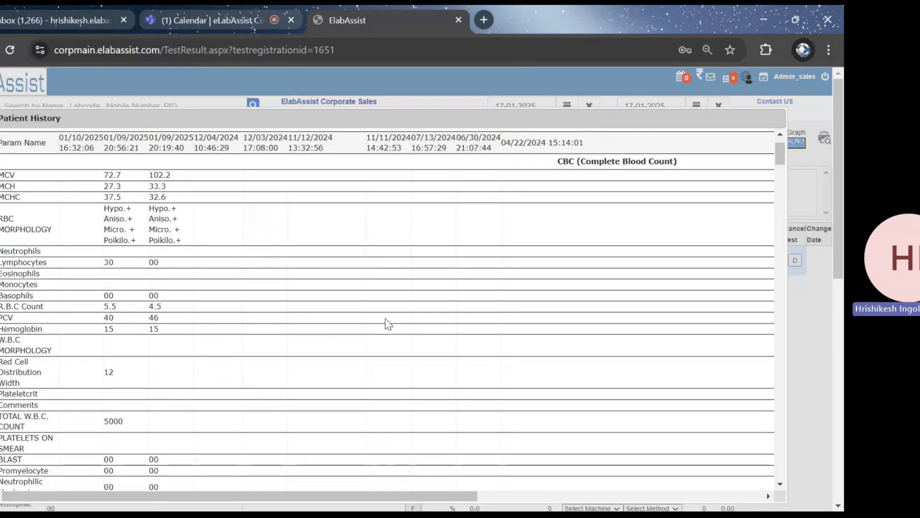
scroll(388, 324, up, 3)
scroll(127, 257, down, 6)
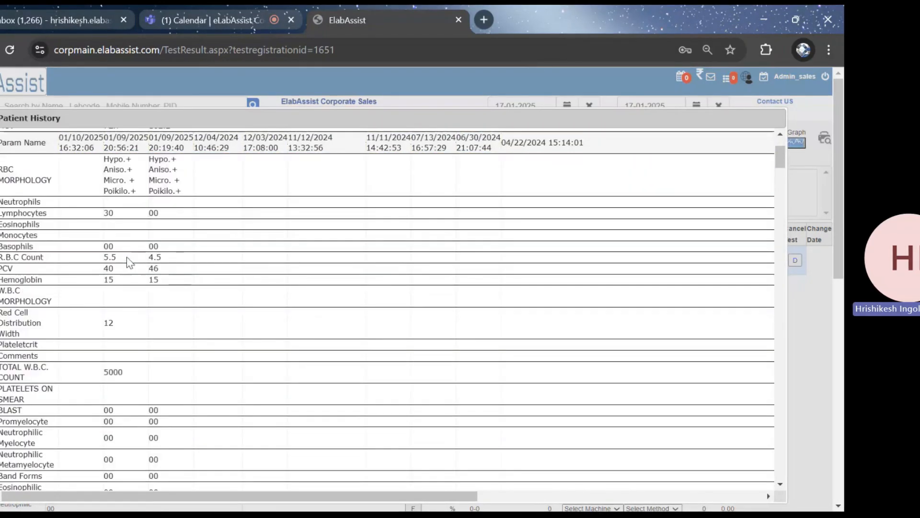
scroll(127, 257, down, 4)
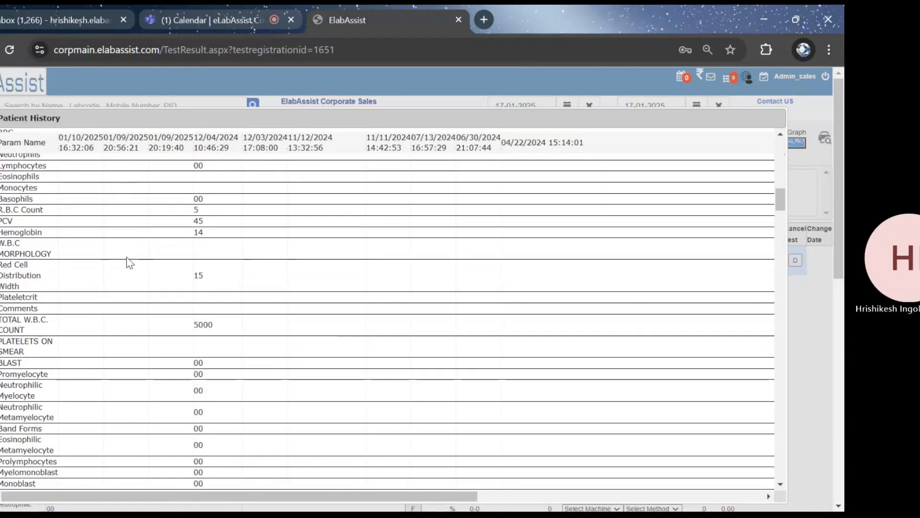
scroll(126, 257, up, 6)
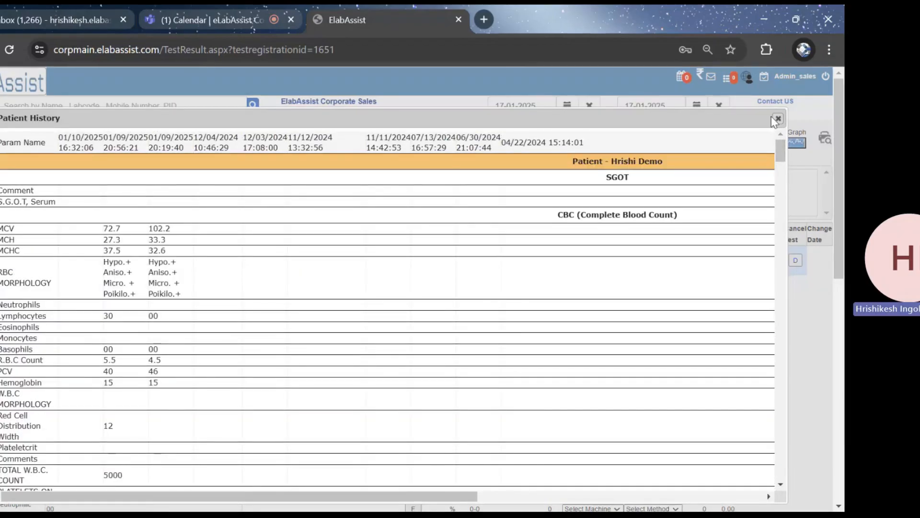
click(777, 120)
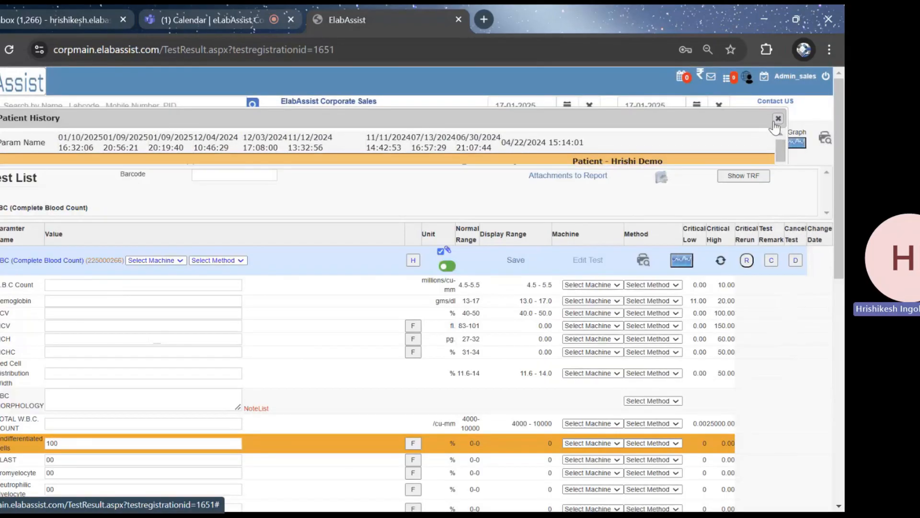
Examine the graph report of past CBC parameter values and close it without downloading
click(796, 143)
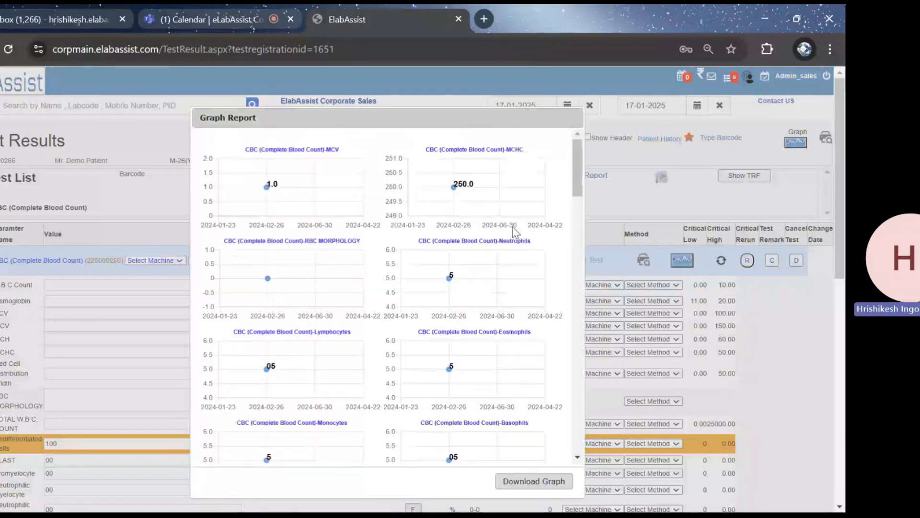
scroll(515, 232, down, 7)
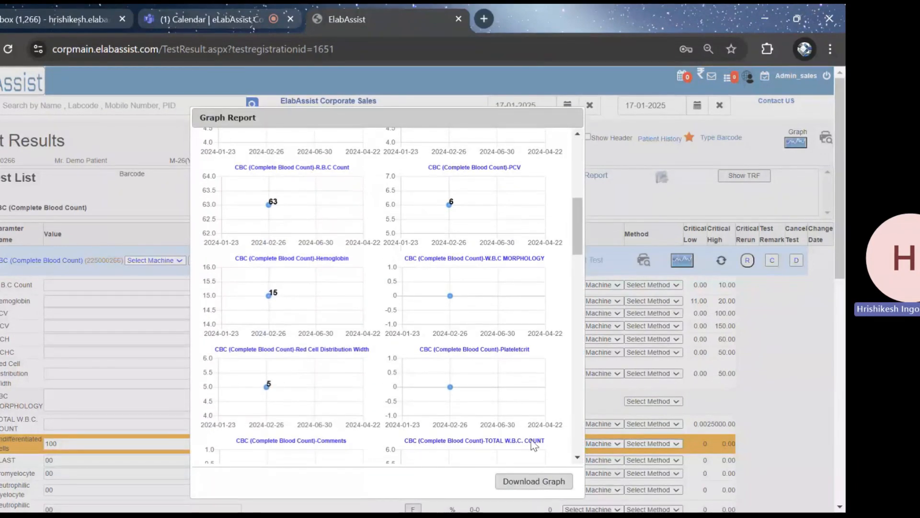
scroll(413, 350, up, 6)
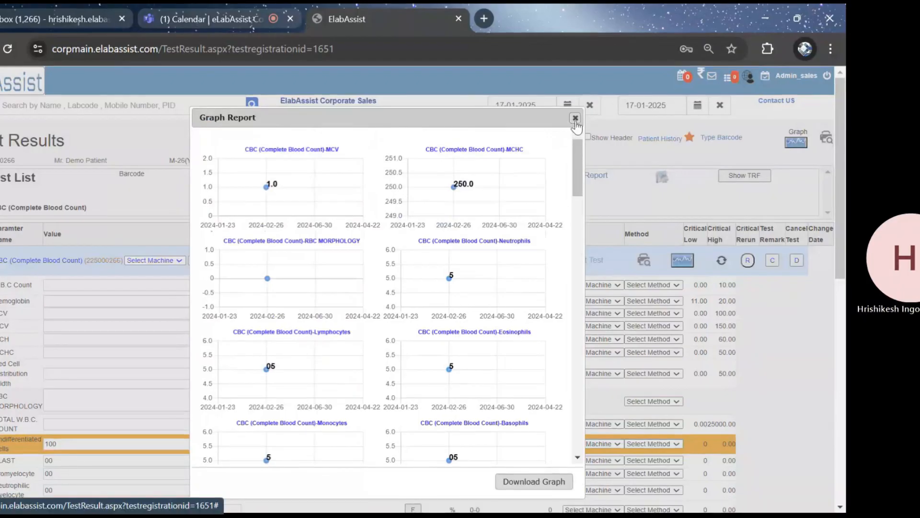
click(575, 118)
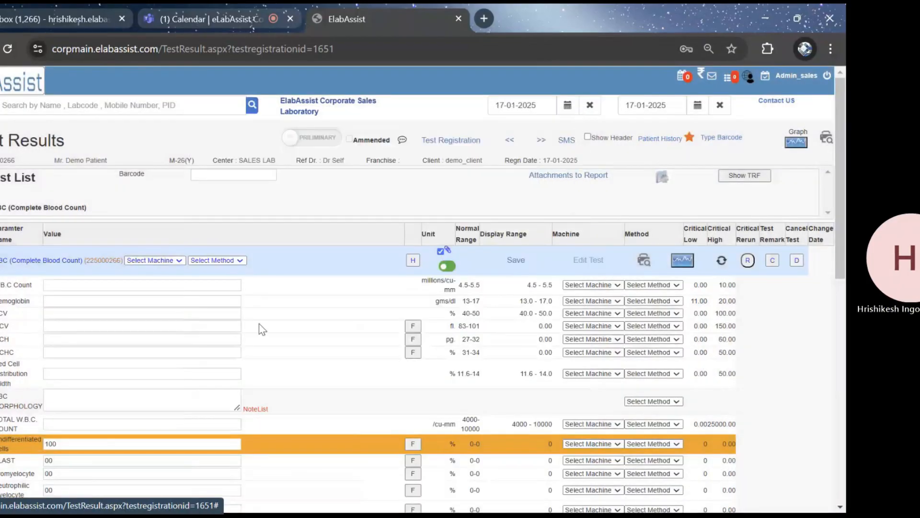
Enter the CBC results for R.B.C Count as 4.5, Hemoglobin as 14 and PCV as 40
click(88, 287)
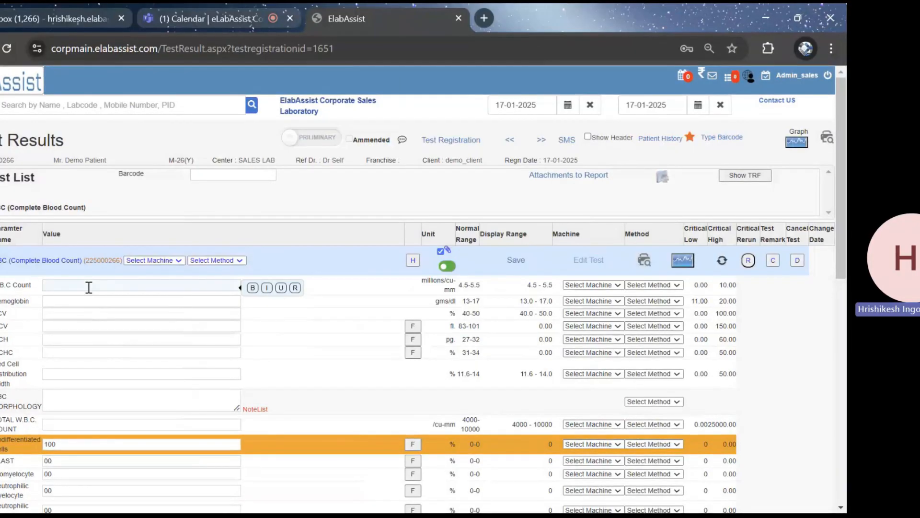
text(14)
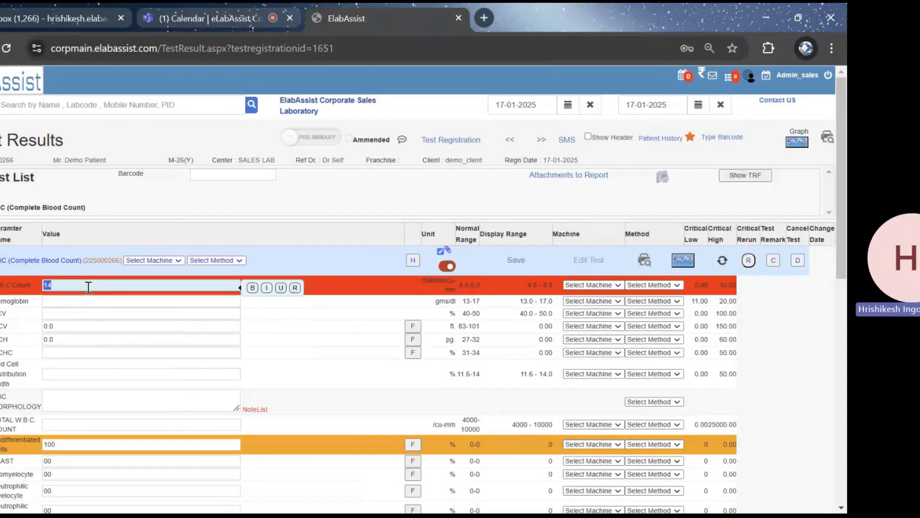
key(BackSpace)
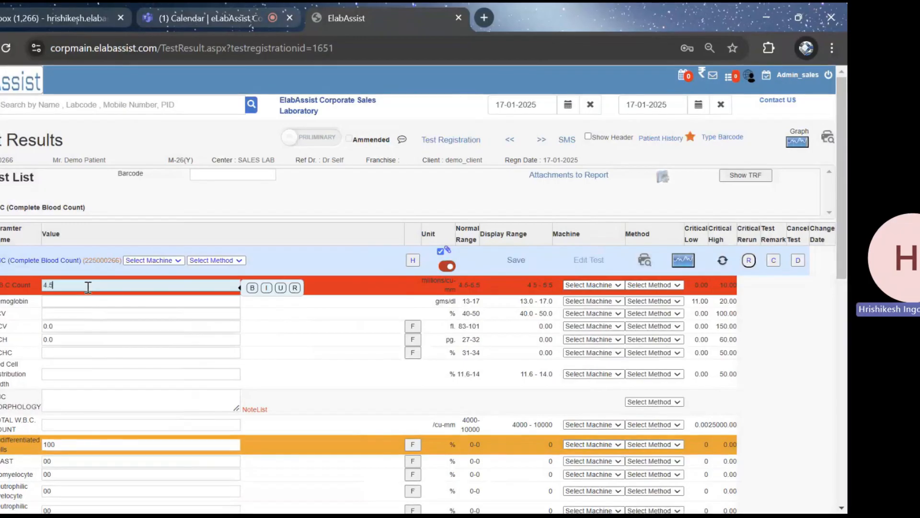
click(80, 303)
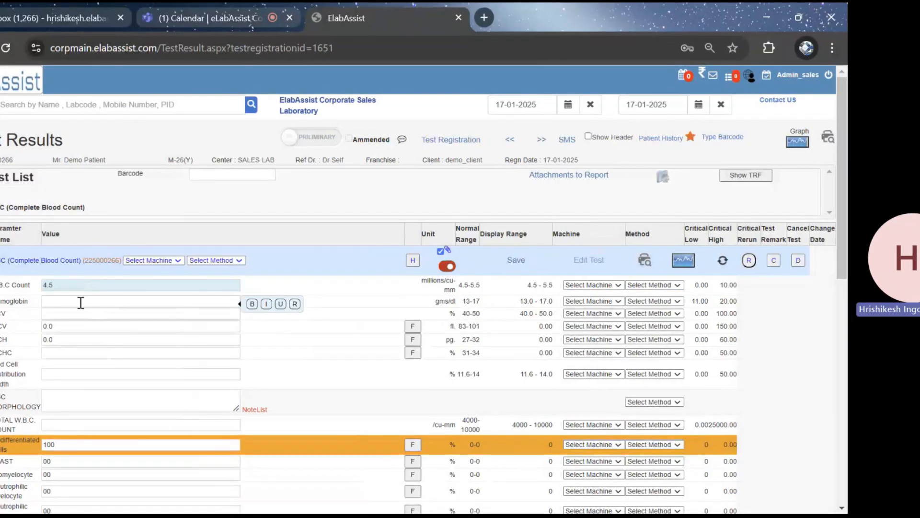
text(14)
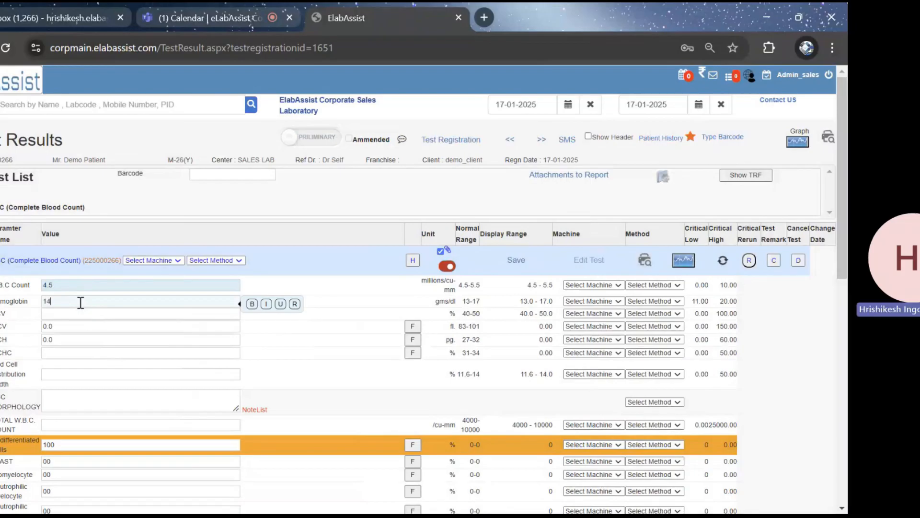
key(Tab)
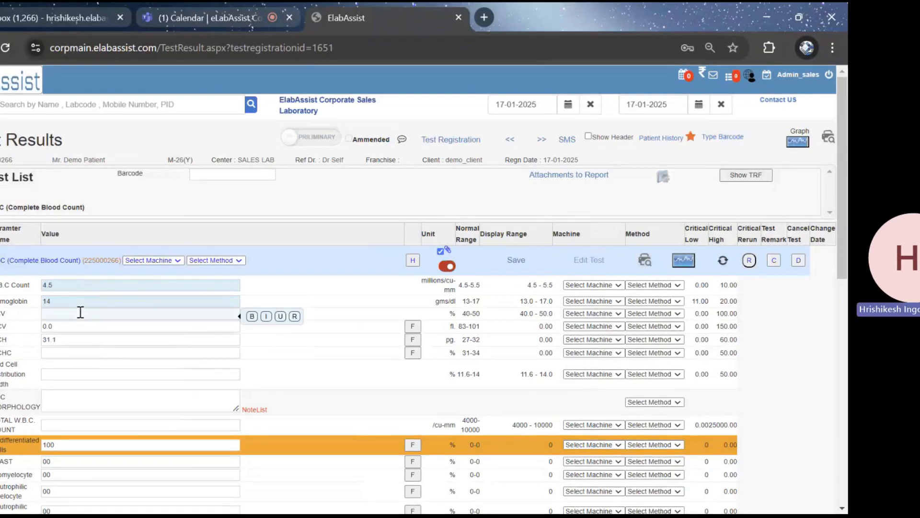
text(40)
key(Tab)
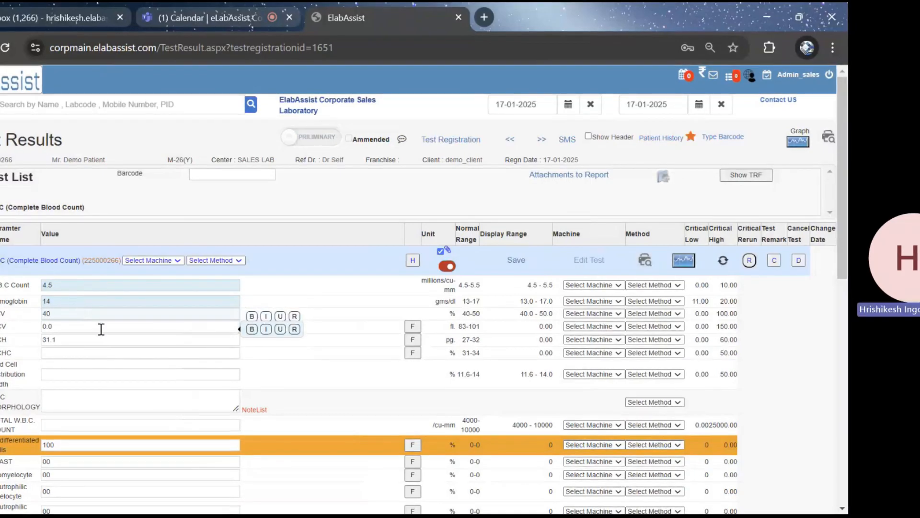
Fill in MCHC as 35.0, Red Cell Distribution Width as 17 and TOTAL W.B.C. COUNT as 1000000
click(87, 353)
text(35.0)
click(76, 375)
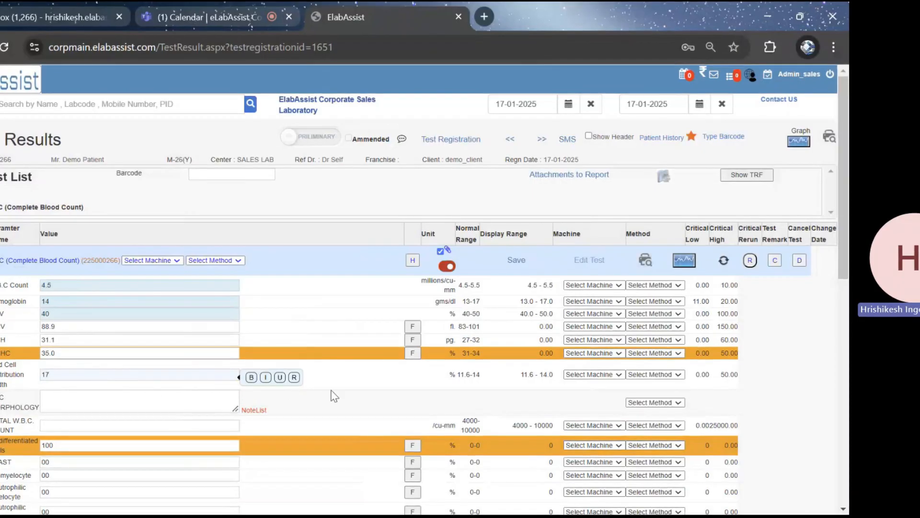
click(352, 398)
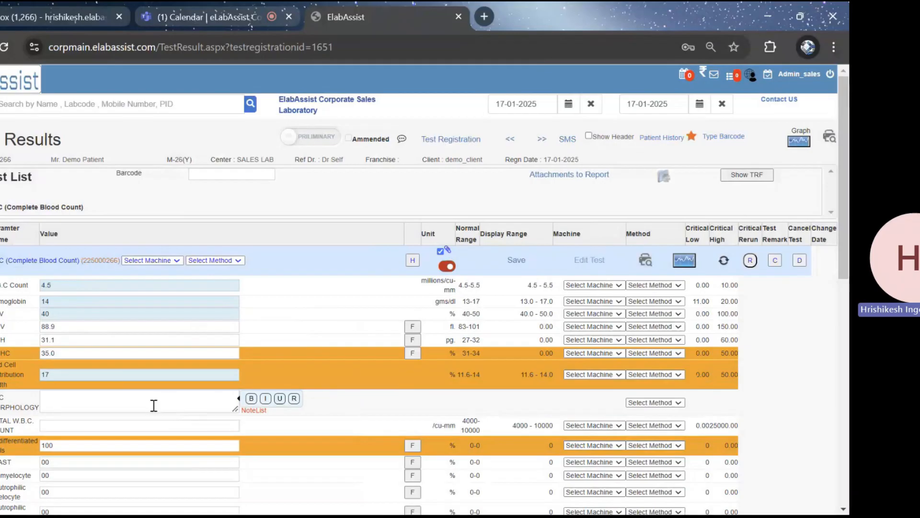
click(120, 425)
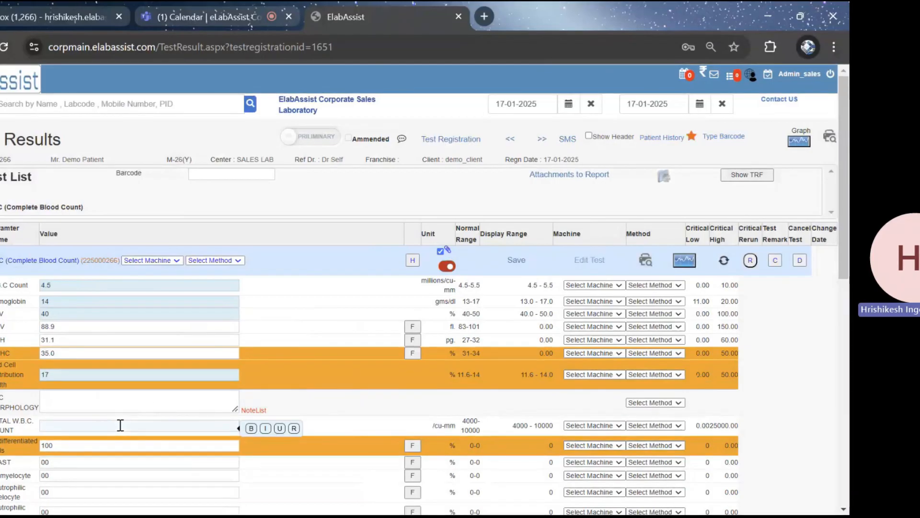
text(1000000)
click(187, 405)
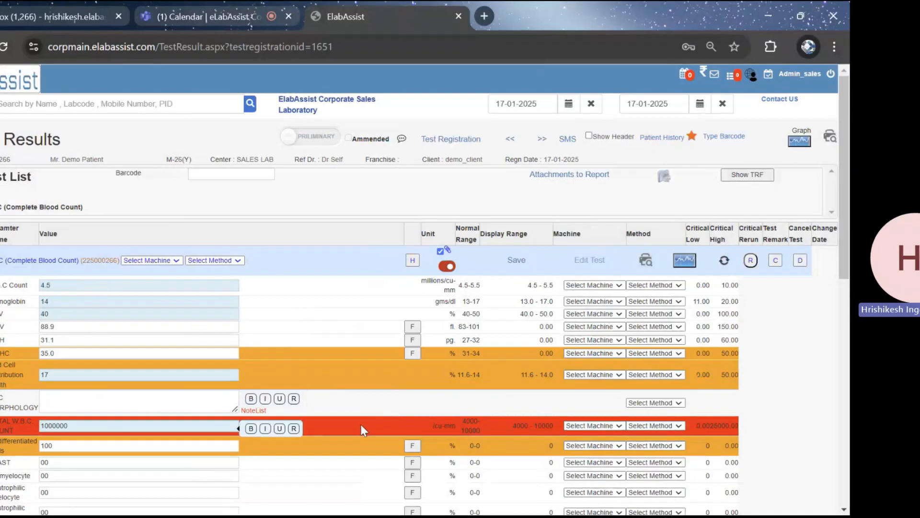
Check the remaining CBC parameters and save the test results, agreeing to continue with the missing numeric values
scroll(360, 424, down, 1)
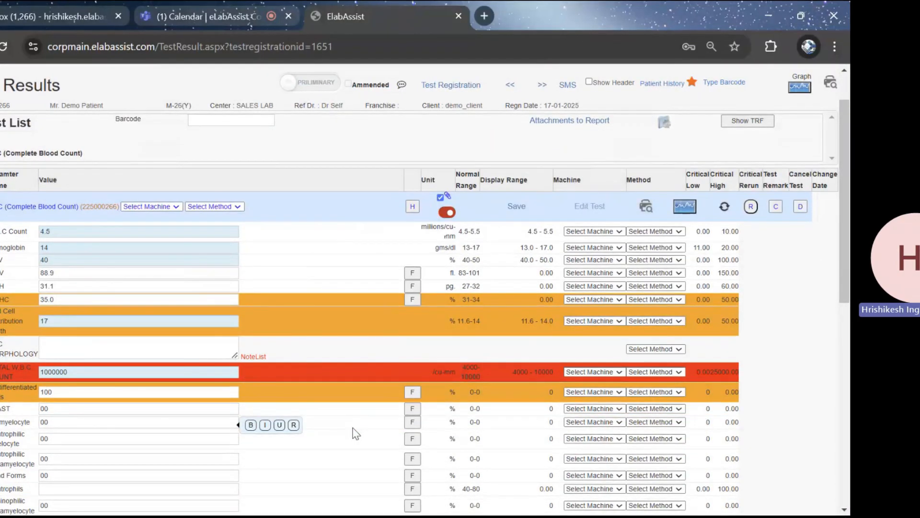
scroll(160, 433, down, 2)
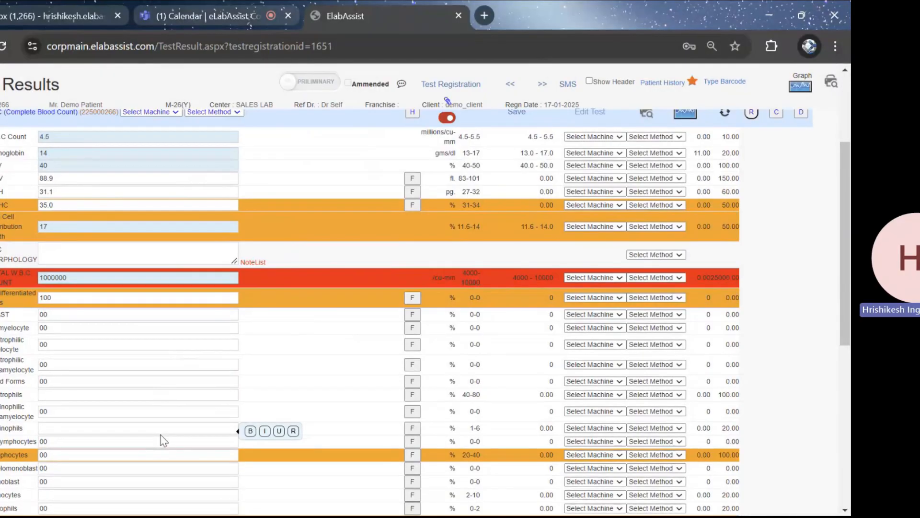
scroll(161, 436, down, 7)
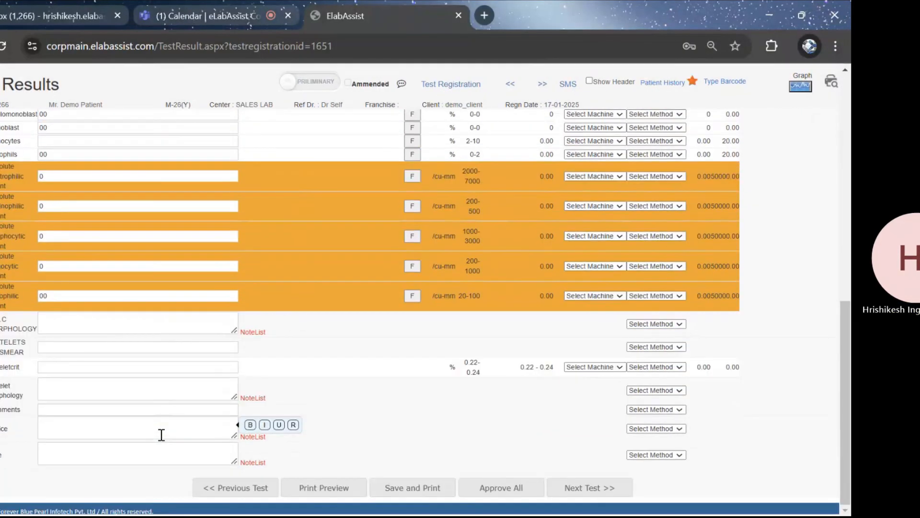
scroll(161, 435, up, 8)
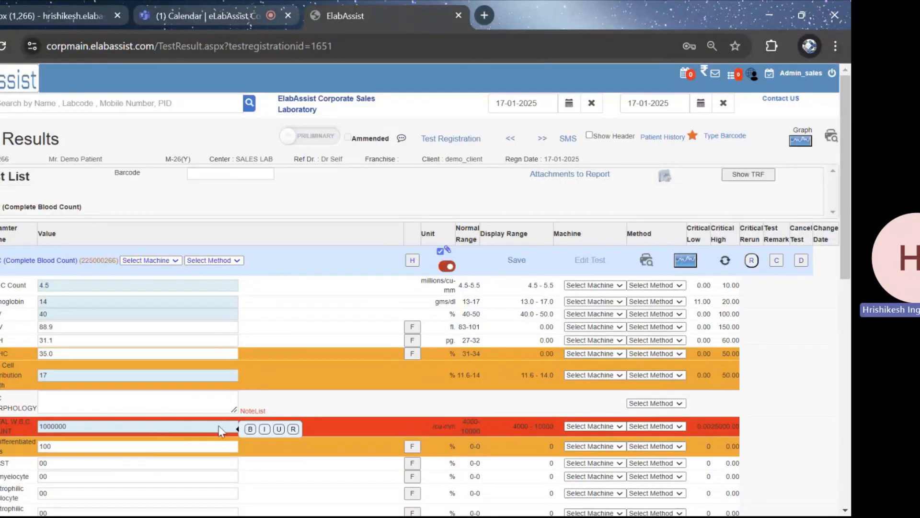
click(527, 255)
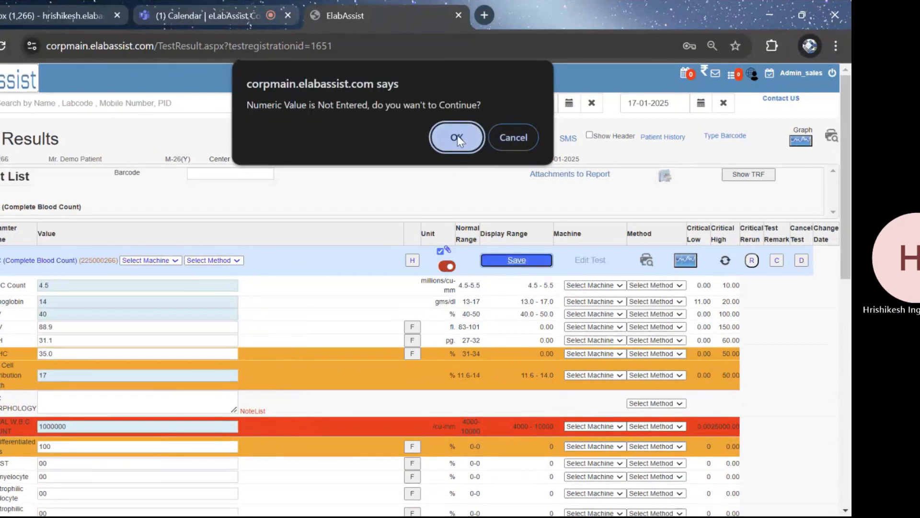
click(457, 137)
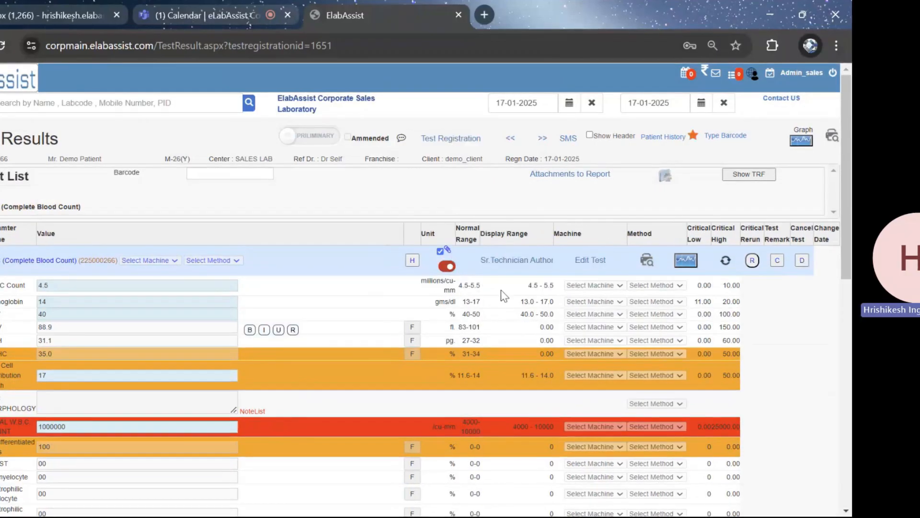
Authorize the saved CBC results at the senior technician and pathologist levels, agreeing to continue with the missing numeric values
click(515, 267)
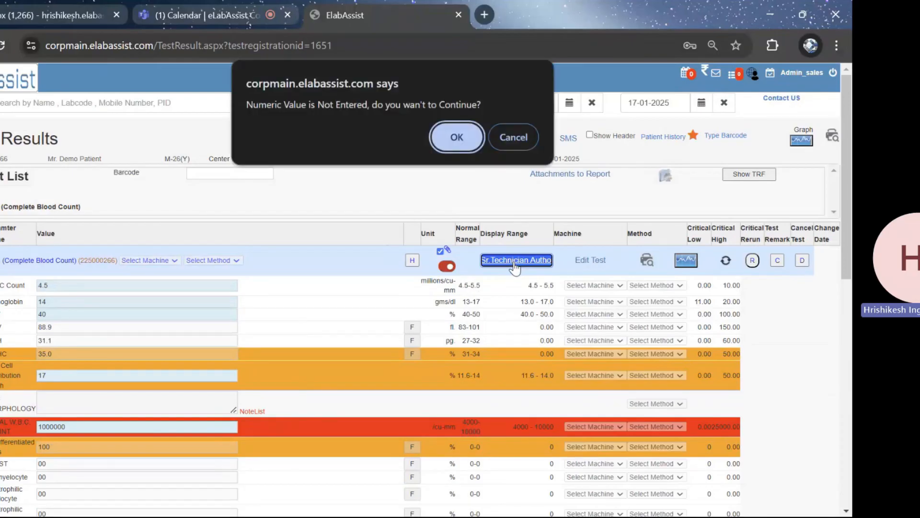
click(460, 135)
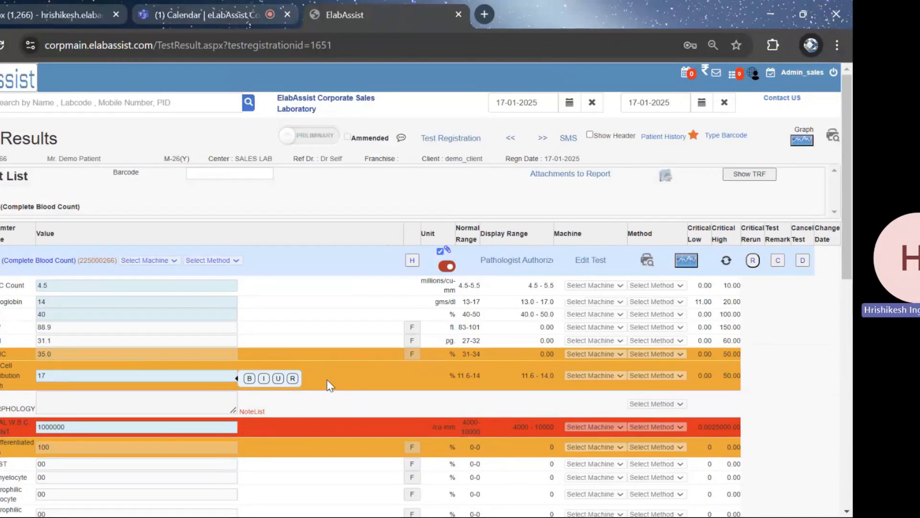
scroll(328, 385, down, 10)
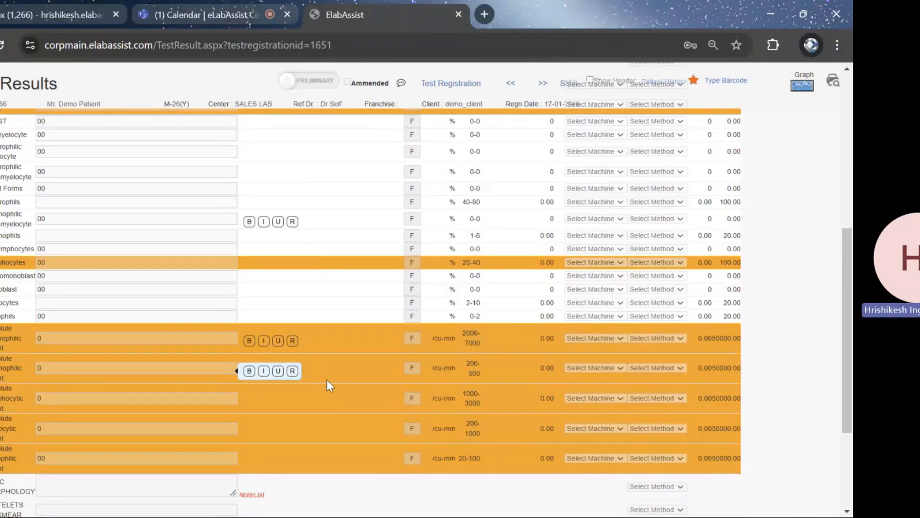
scroll(328, 385, up, 10)
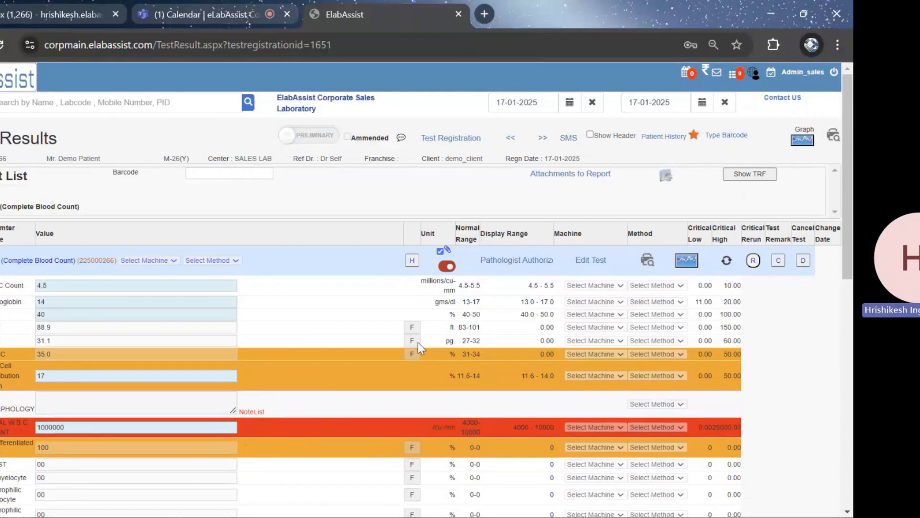
scroll(328, 336, down, 6)
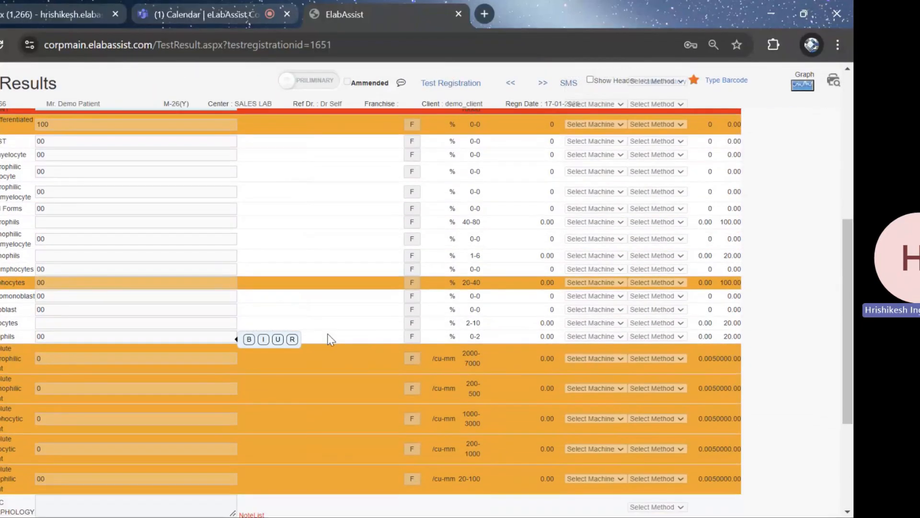
scroll(328, 335, up, 6)
click(537, 261)
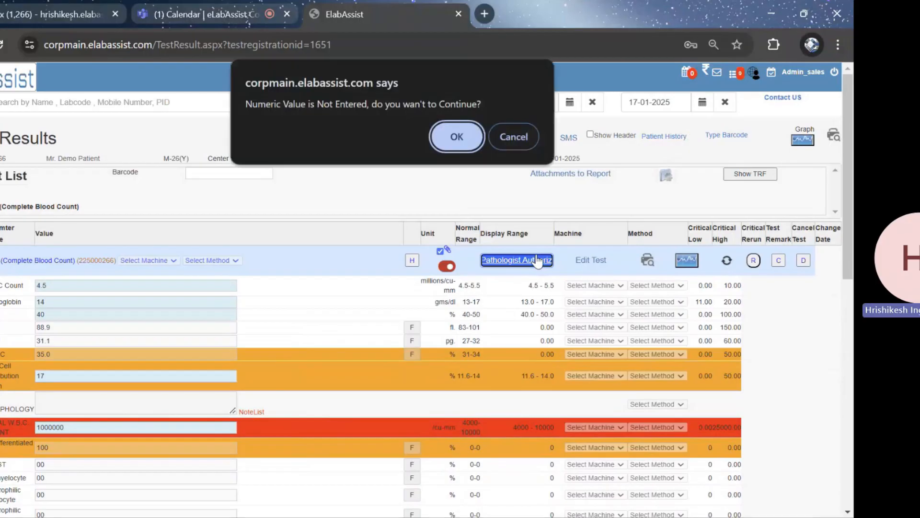
click(454, 135)
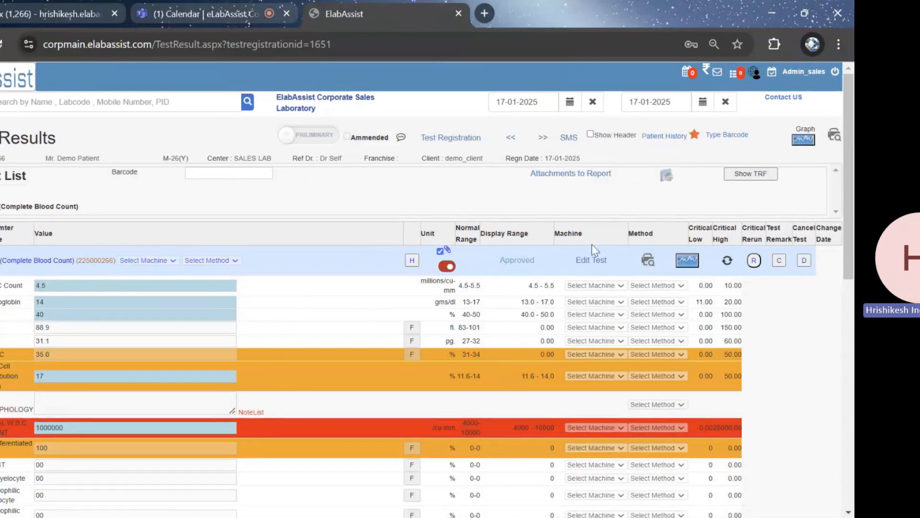
Print the authorized CBC report to PDF, enabling Show Header and Print On Same Page
click(833, 137)
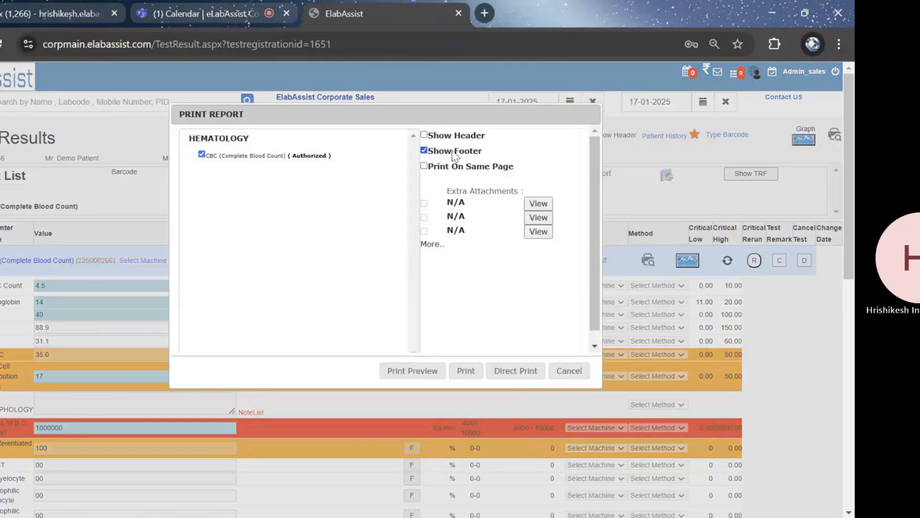
click(424, 134)
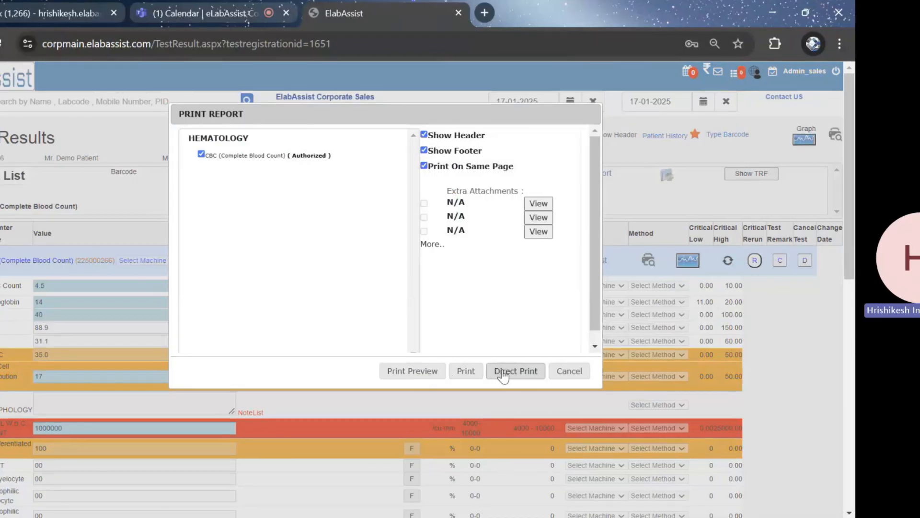
click(481, 375)
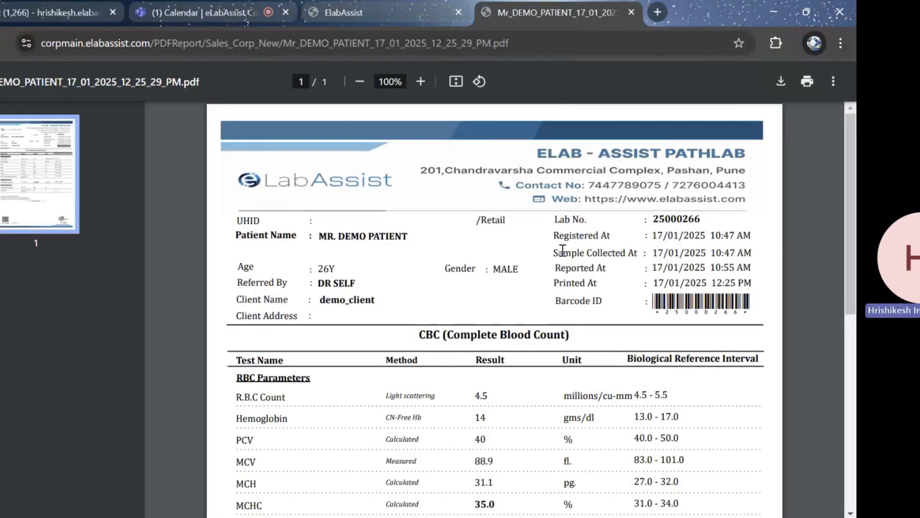
Review the PDF report from the patient details to the QR code and signature, and close it along with the print options
scroll(588, 246, down, 1)
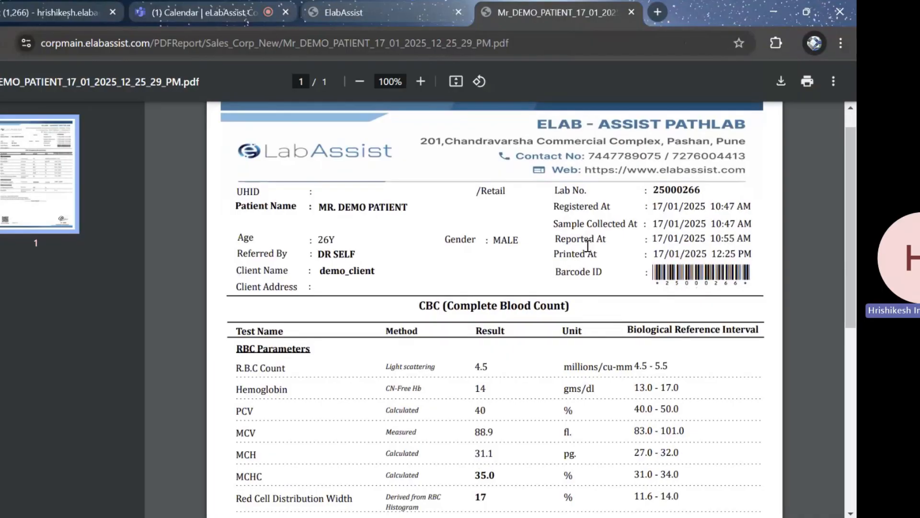
scroll(588, 246, down, 4)
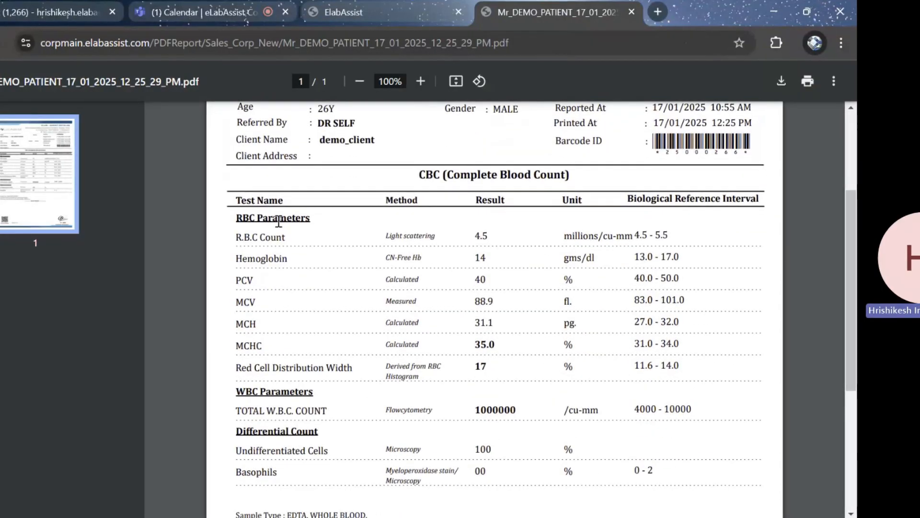
scroll(414, 239, down, 1)
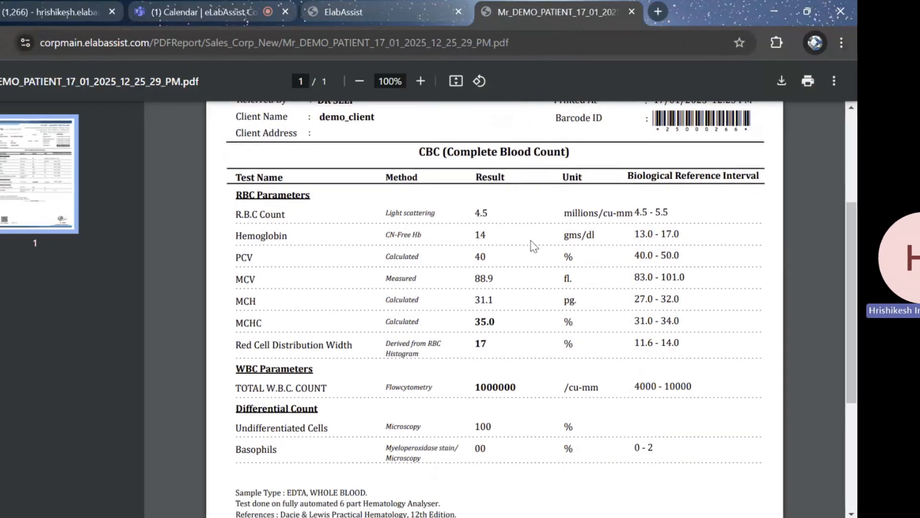
scroll(531, 243, down, 5)
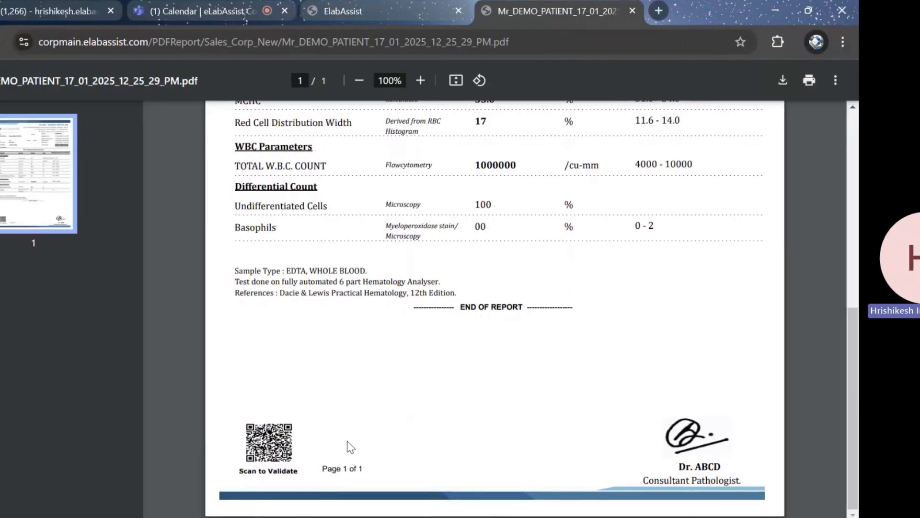
scroll(510, 468, up, 10)
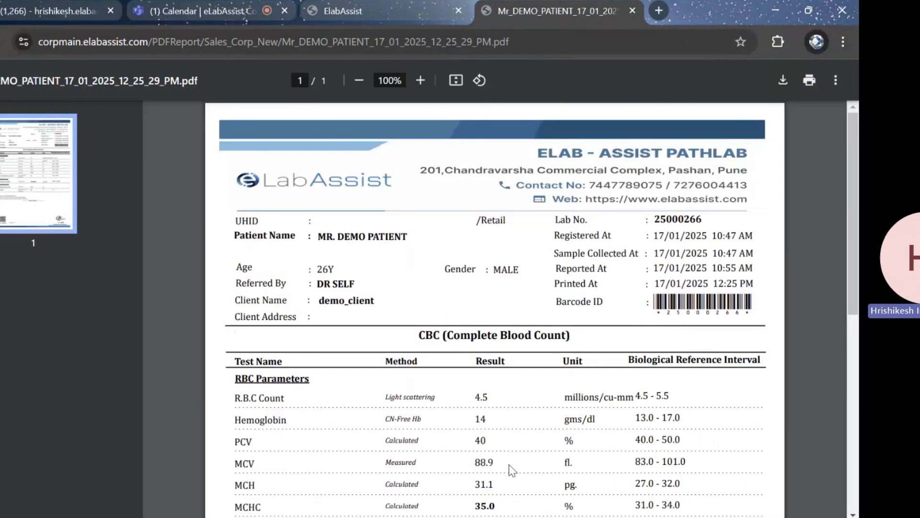
click(633, 10)
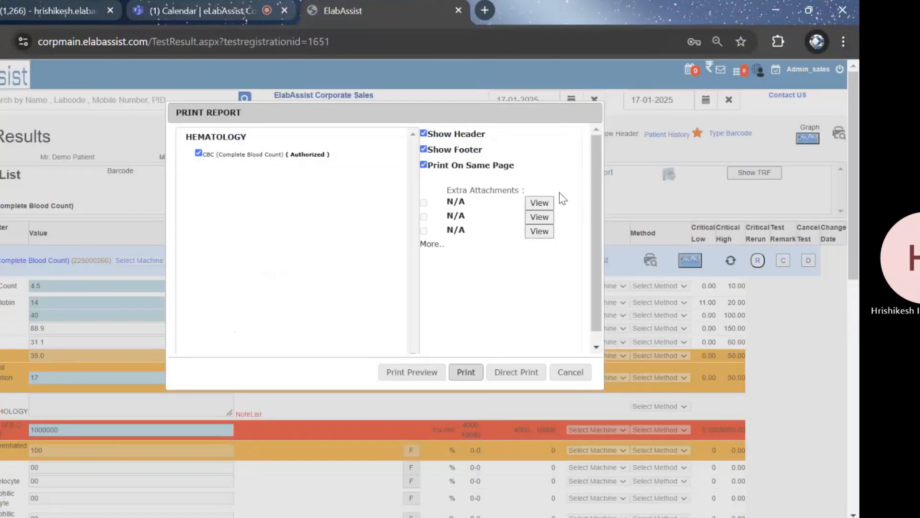
click(599, 113)
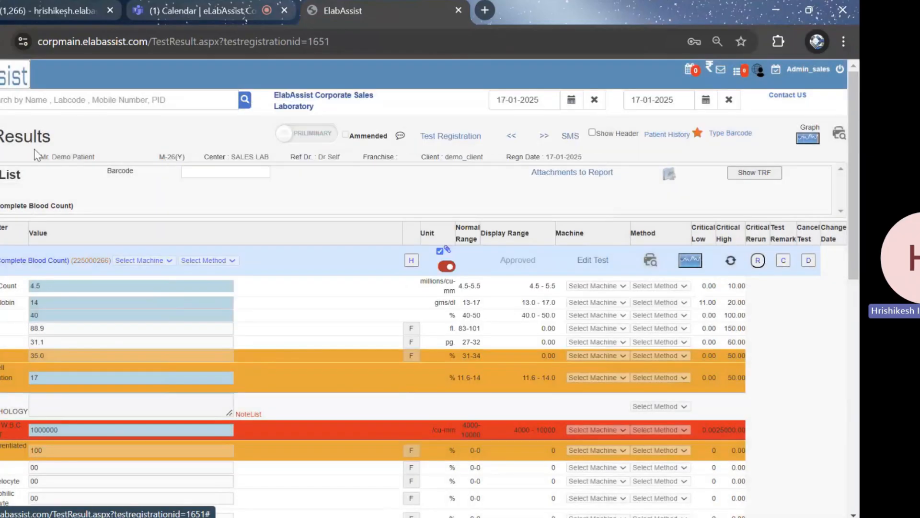
Find the dashboard among the eLabAssist modules and open it from the CBC test results page
click(1, 107)
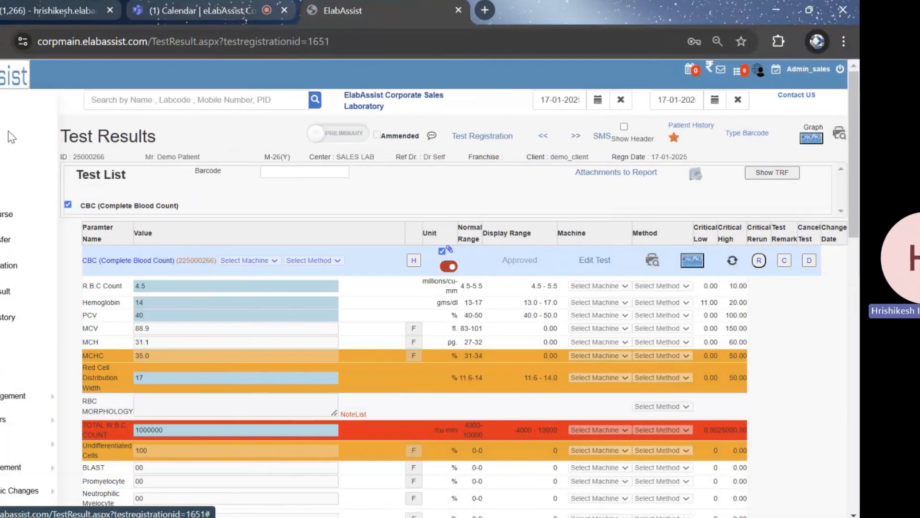
scroll(12, 138, down, 8)
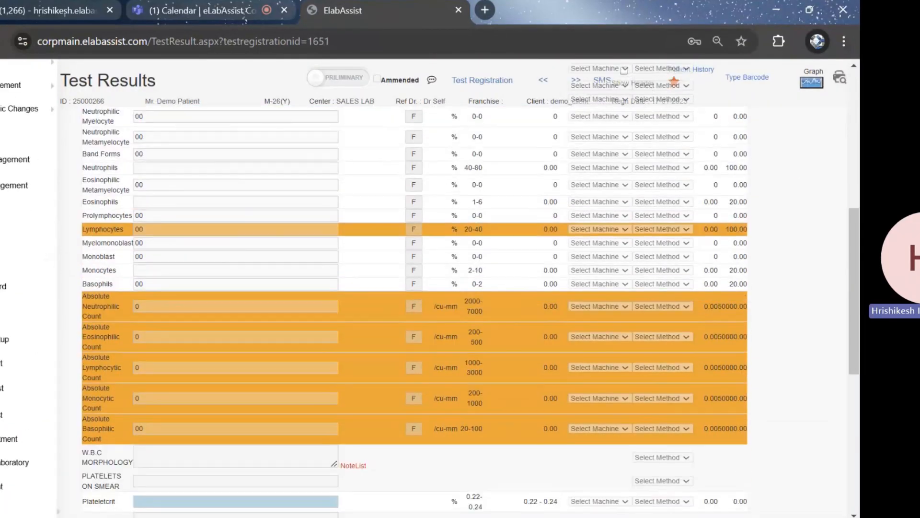
scroll(12, 288, down, 5)
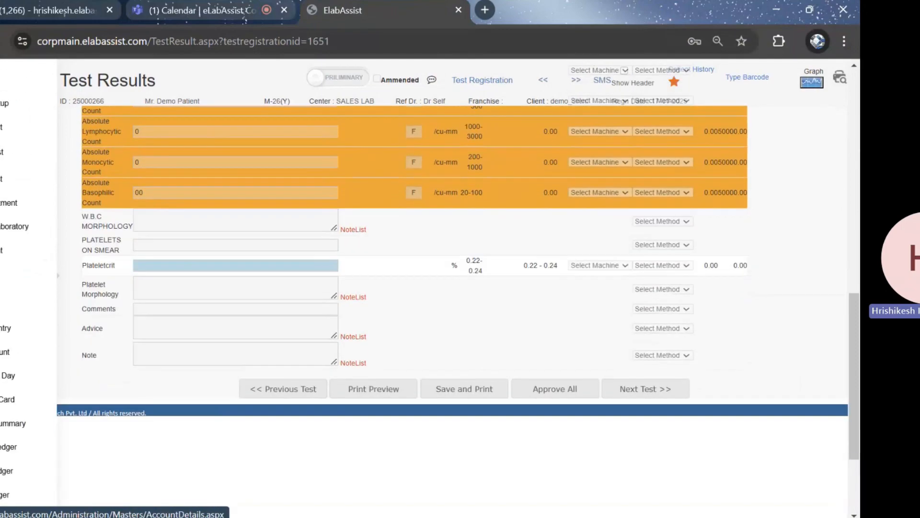
scroll(12, 288, down, 3)
scroll(12, 288, up, 5)
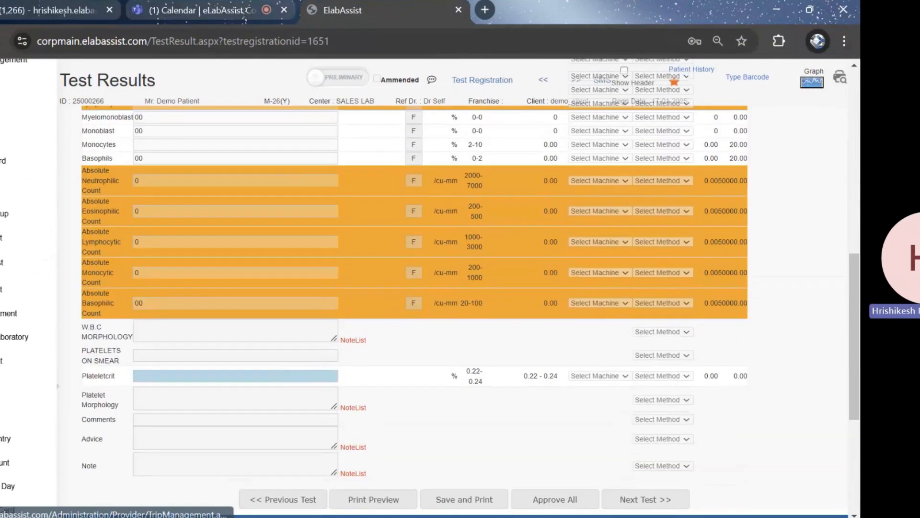
scroll(11, 287, up, 4)
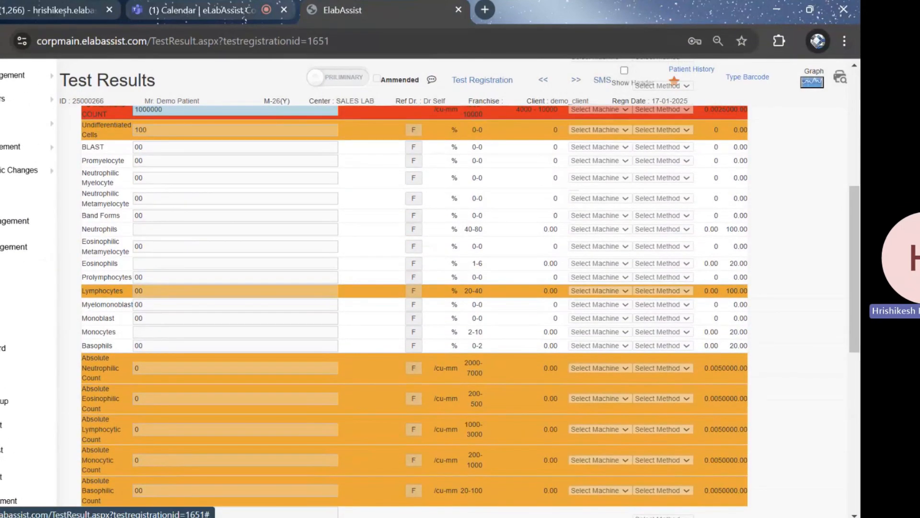
click(4, 348)
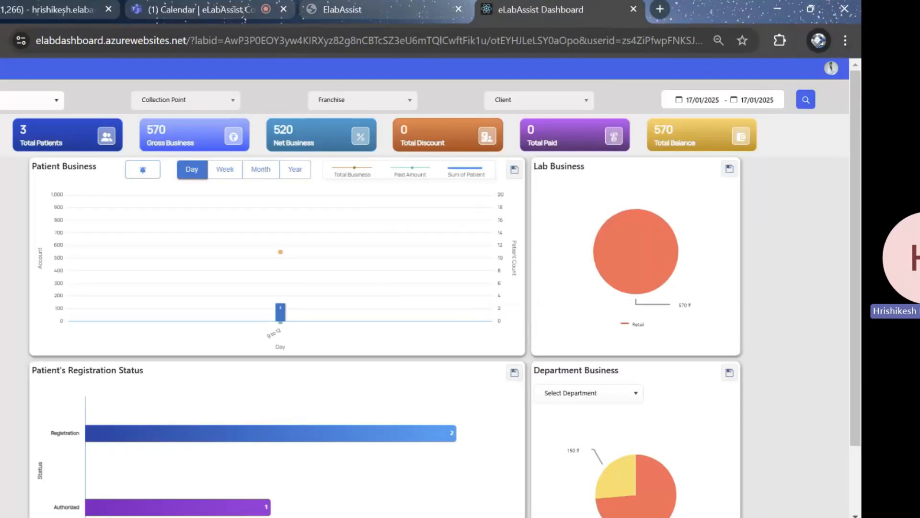
Load the dashboard data for a custom date range from 04/09/2024 to 01/01/2025
click(695, 101)
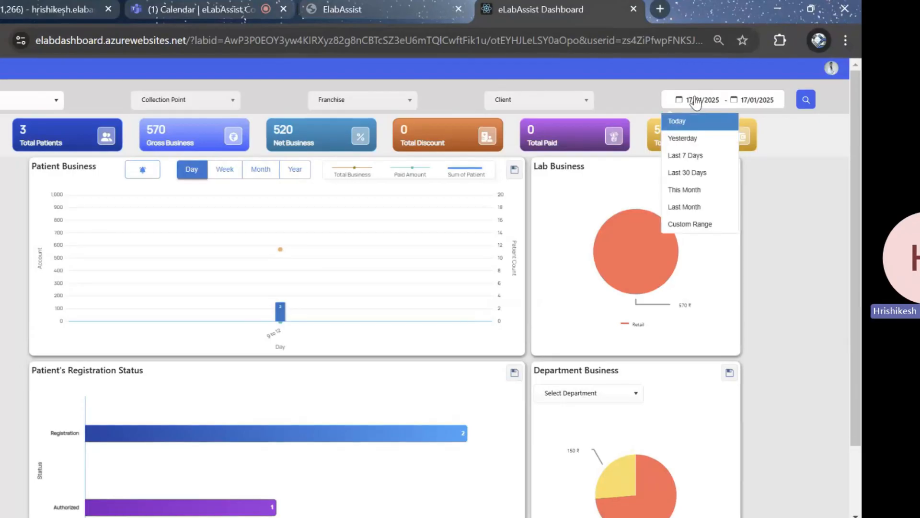
click(691, 224)
click(594, 126)
click(595, 127)
click(594, 126)
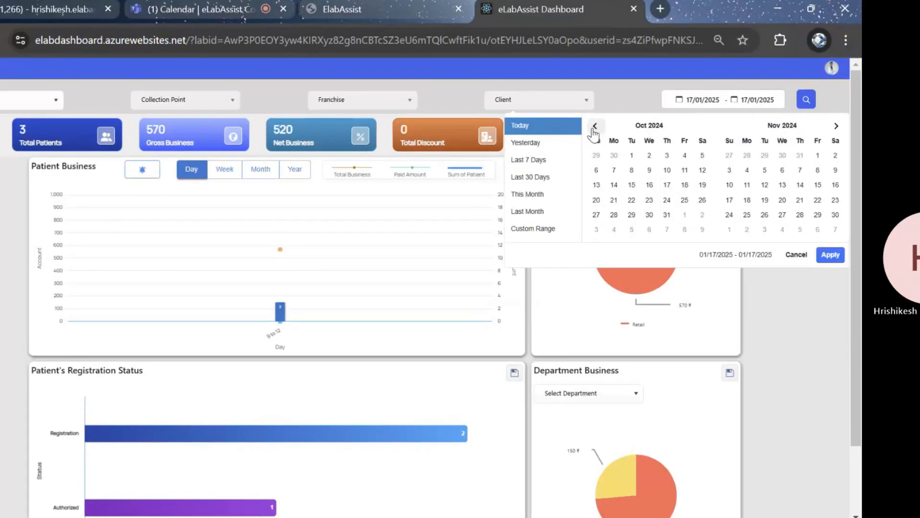
click(595, 126)
click(649, 170)
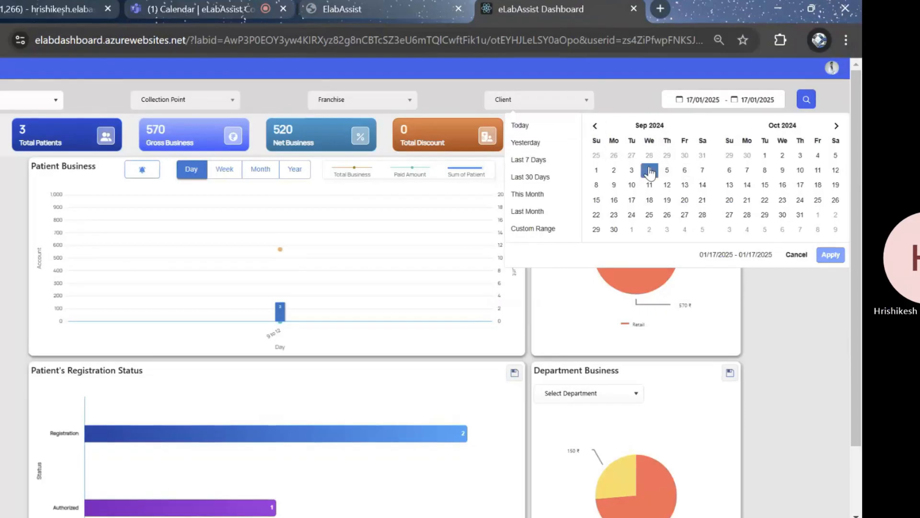
click(836, 125)
click(837, 126)
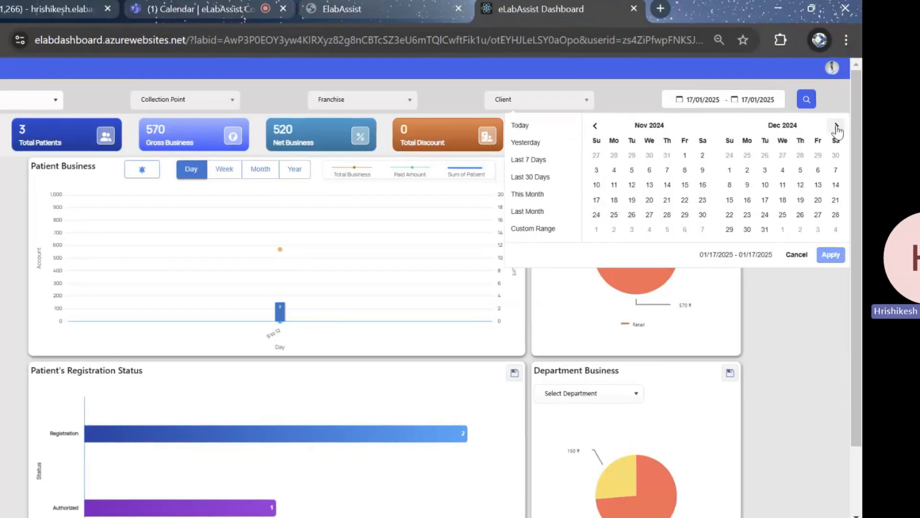
click(837, 125)
click(783, 156)
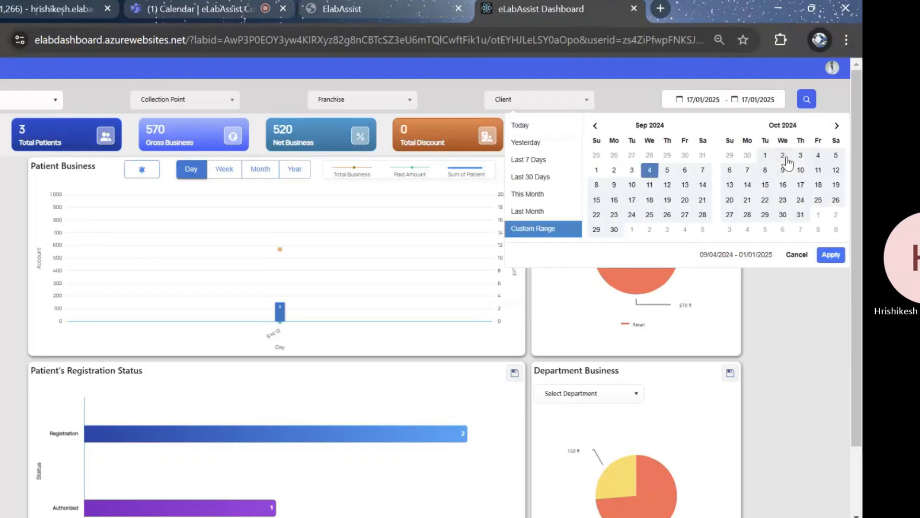
click(832, 256)
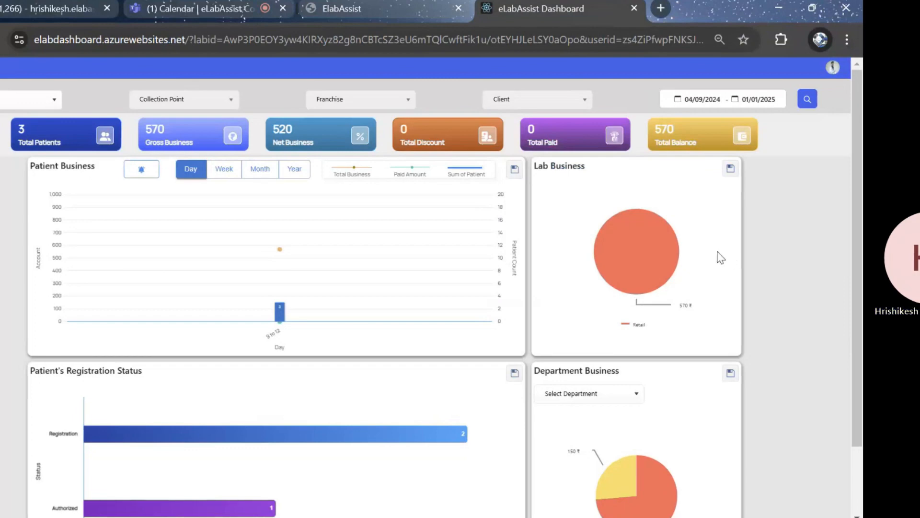
click(809, 99)
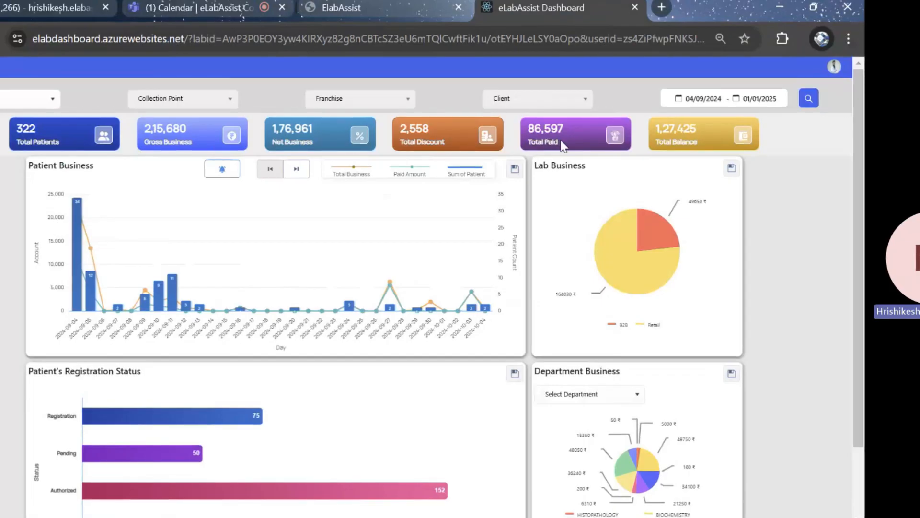
Check the lab filter's options, the Patient Business chart and the Registration, Pending, Authorized and Dispatched patient counts
click(28, 100)
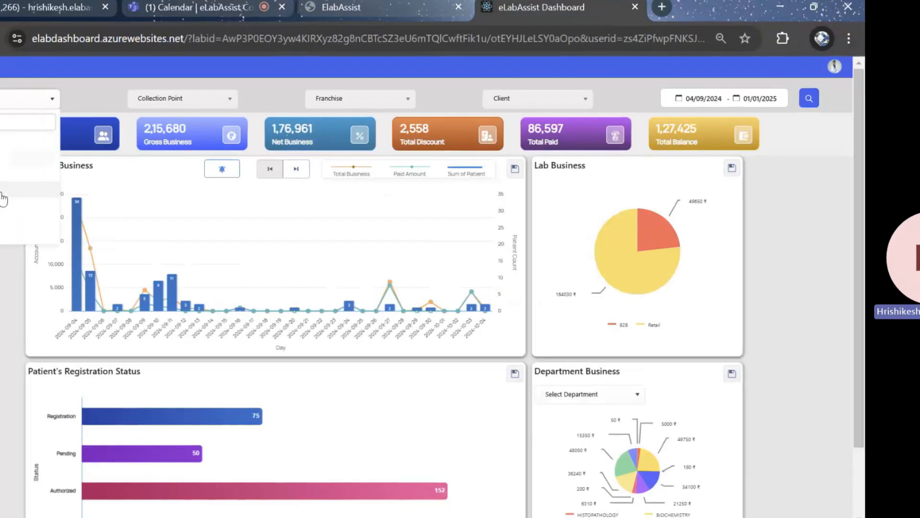
click(2, 192)
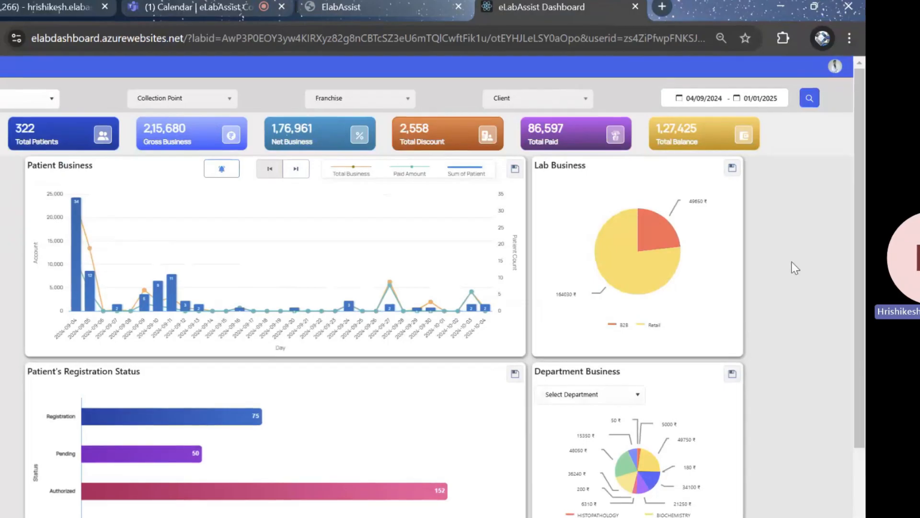
mouse_move(75, 258)
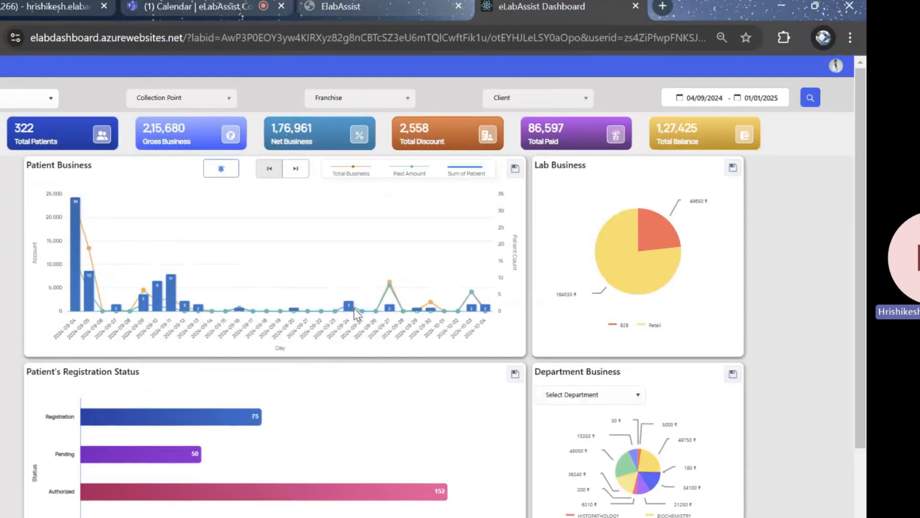
scroll(192, 374, down, 2)
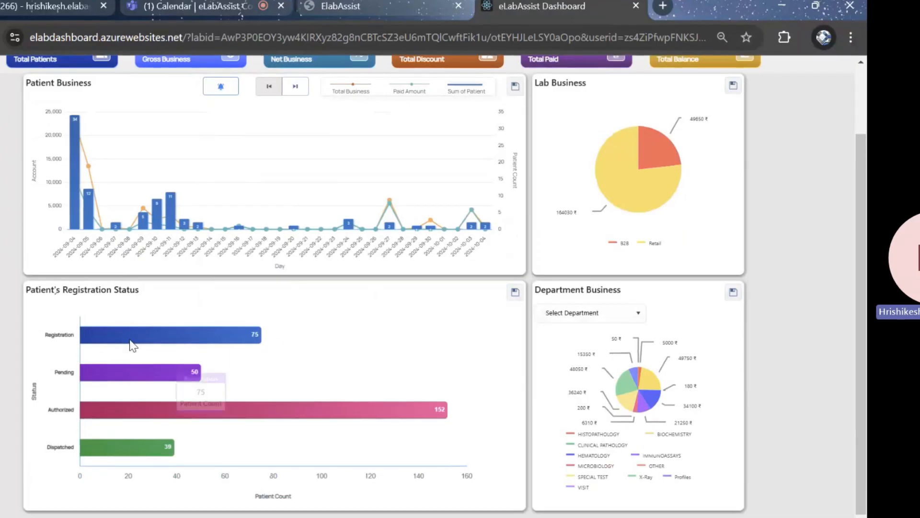
mouse_move(129, 344)
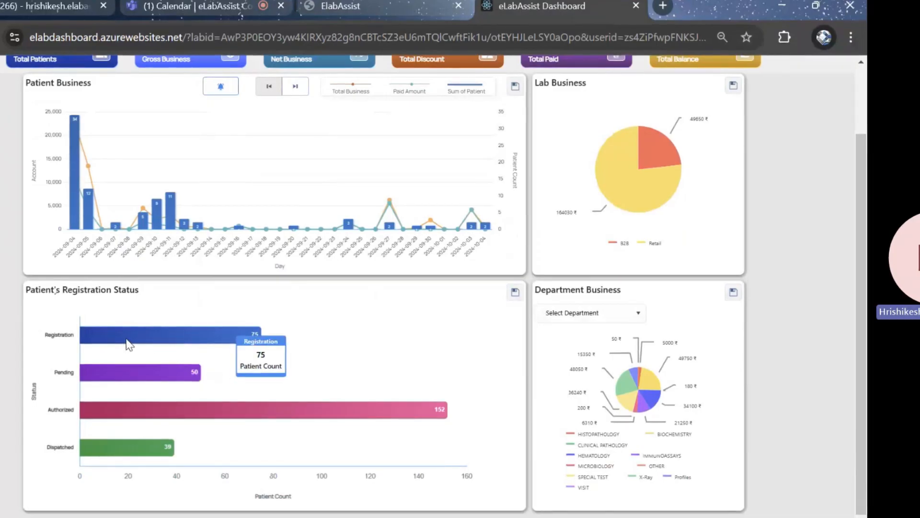
mouse_move(119, 372)
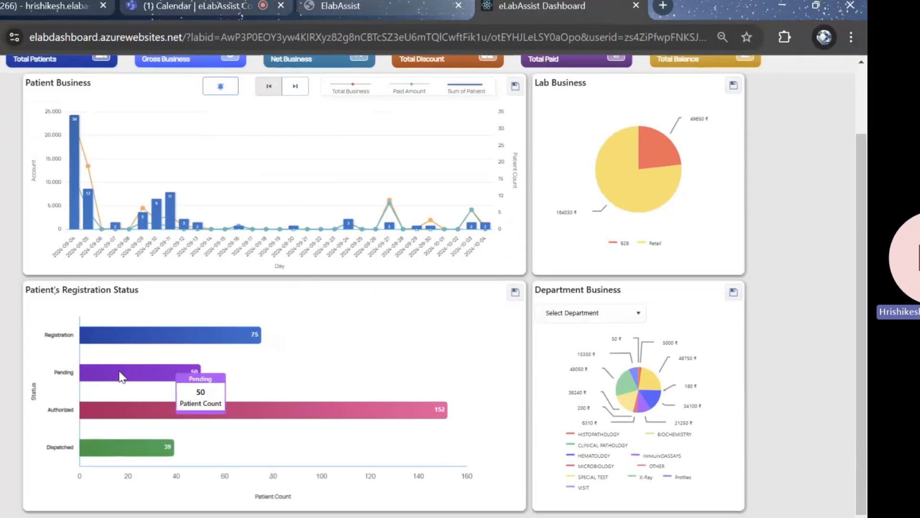
mouse_move(147, 417)
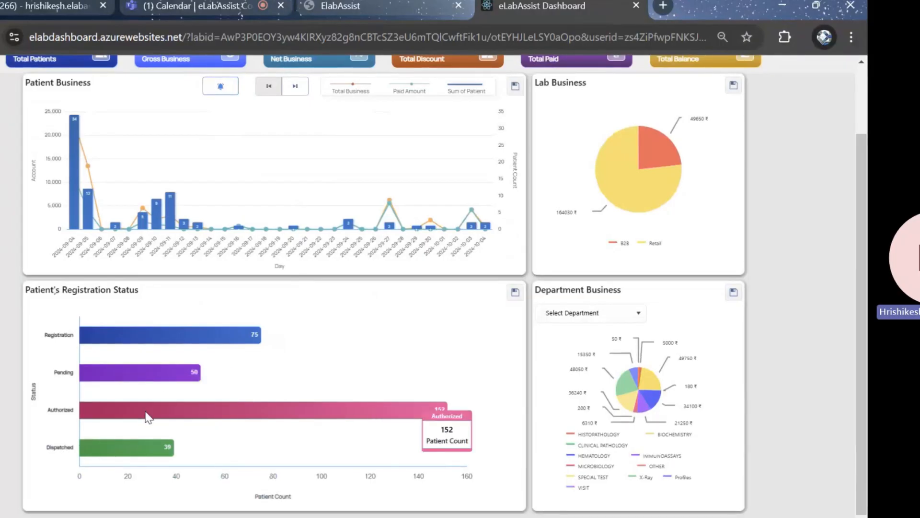
mouse_move(124, 448)
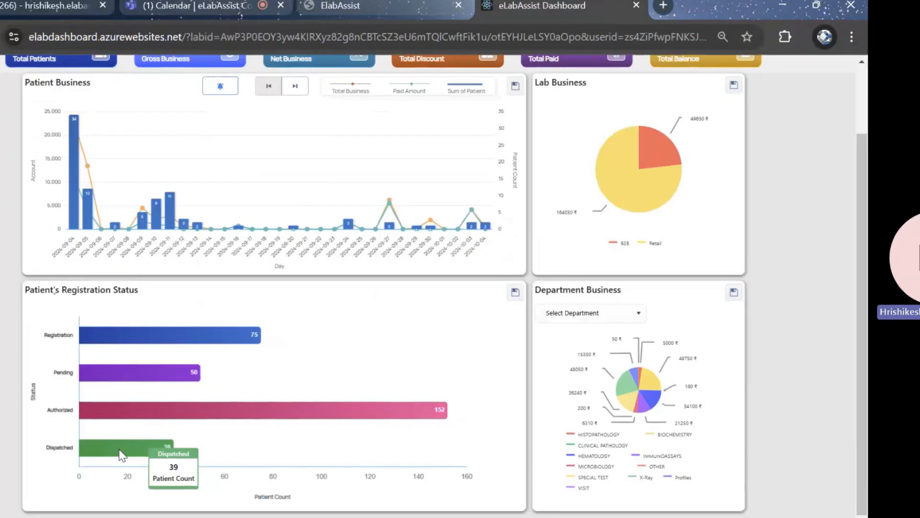
scroll(406, 280, up, 3)
Examine the B2B and Retail shares, the Department Business breakdown and its department choices, and return to the test results page
mouse_move(673, 216)
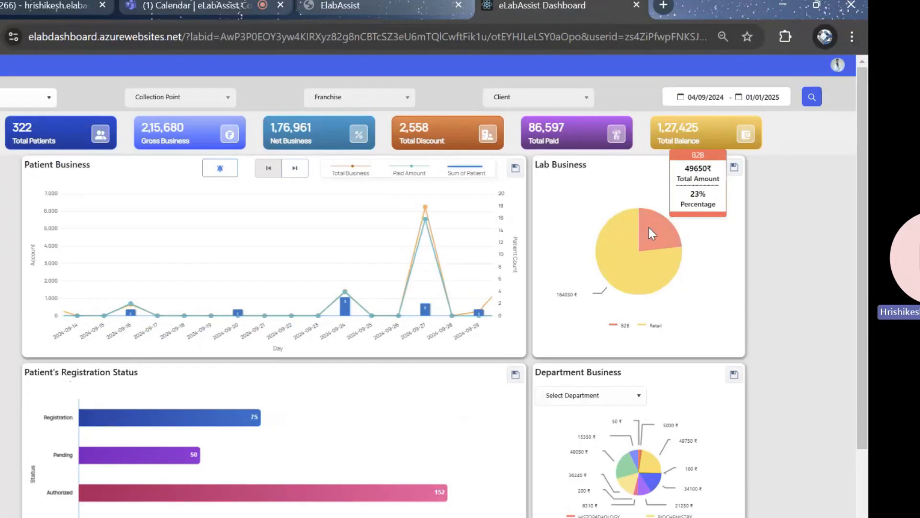
mouse_move(615, 267)
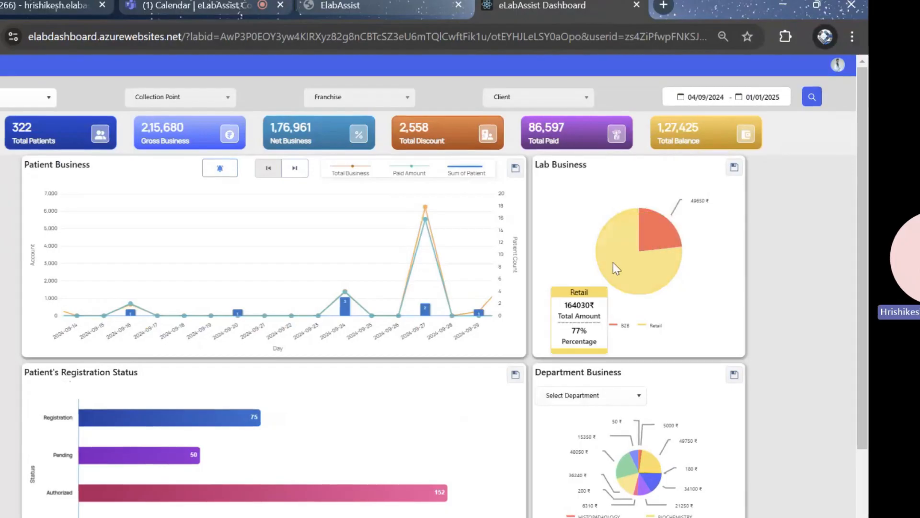
scroll(614, 263, down, 2)
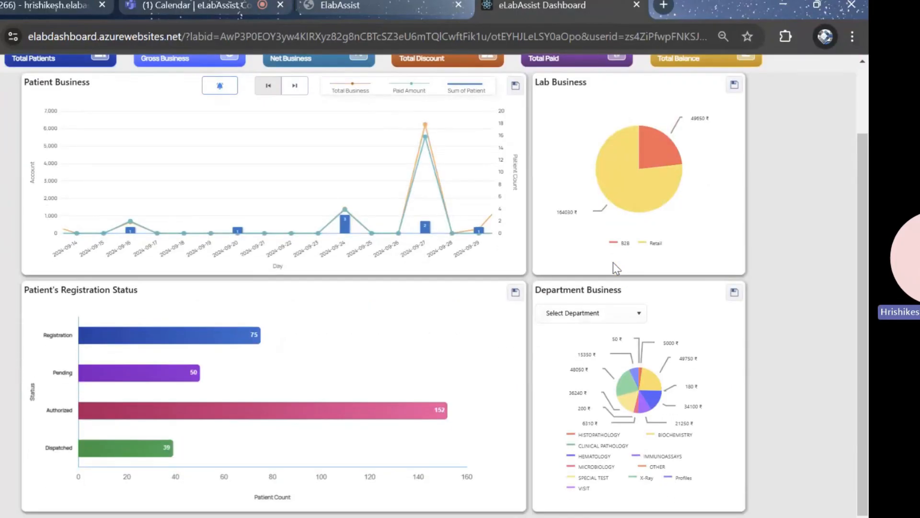
mouse_move(651, 373)
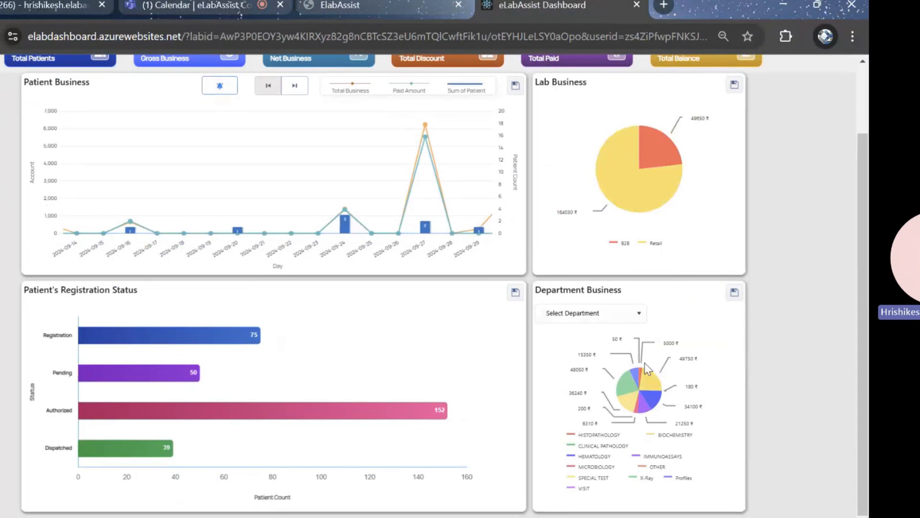
mouse_move(656, 392)
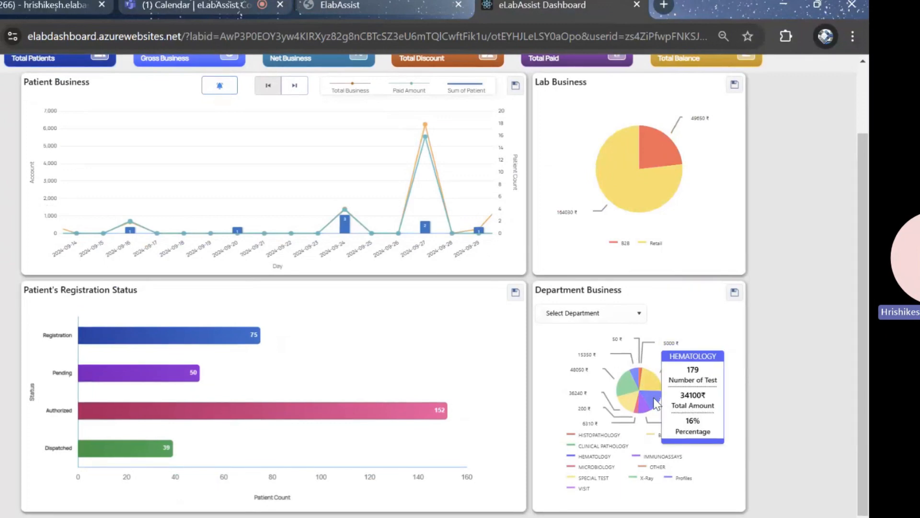
mouse_move(622, 379)
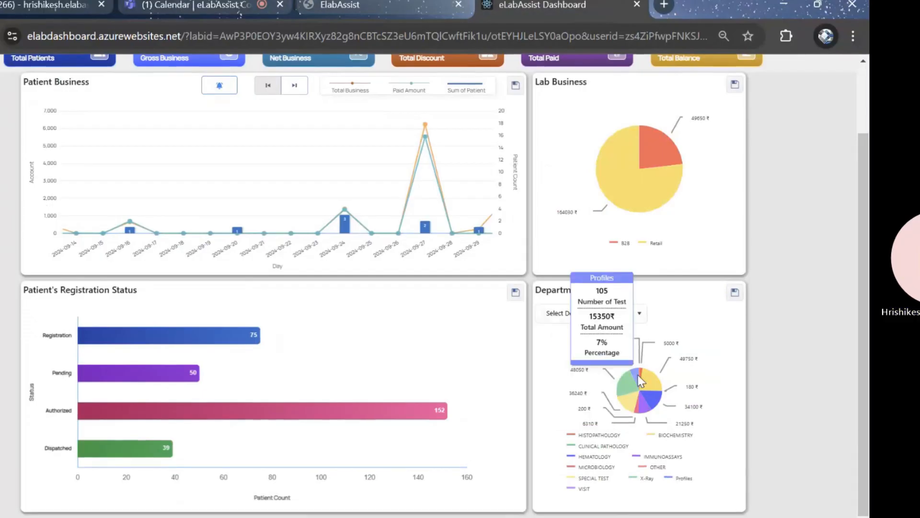
click(641, 316)
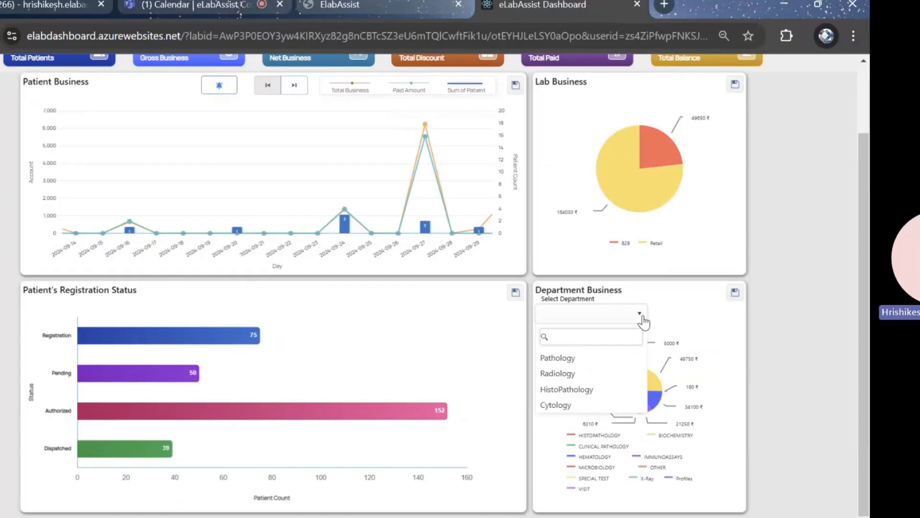
click(674, 316)
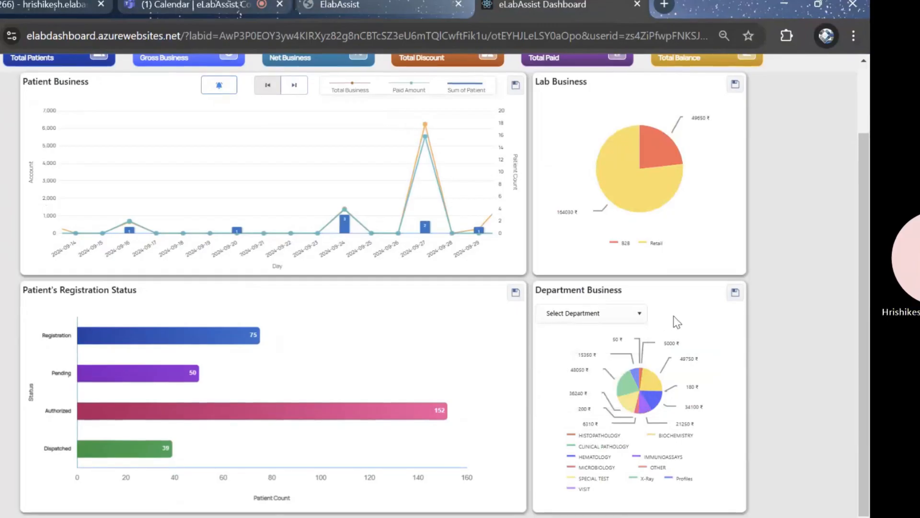
scroll(675, 315, up, 3)
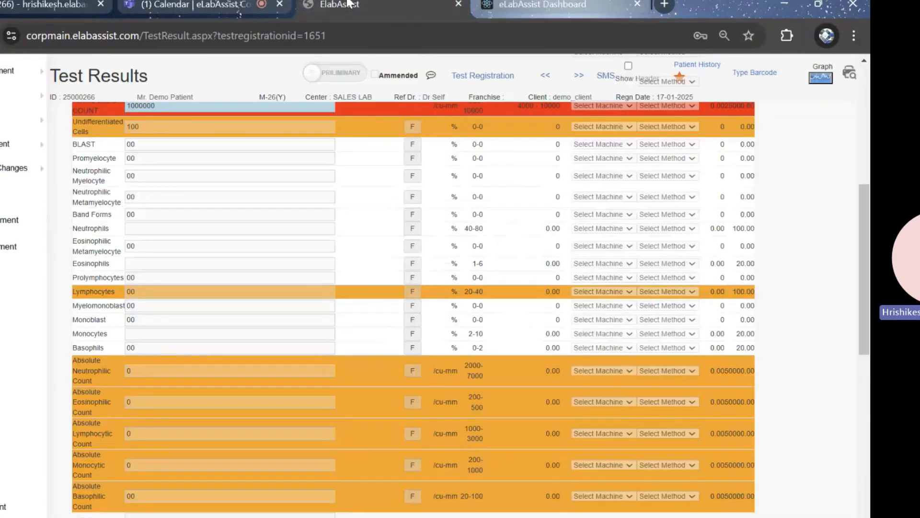
click(350, 5)
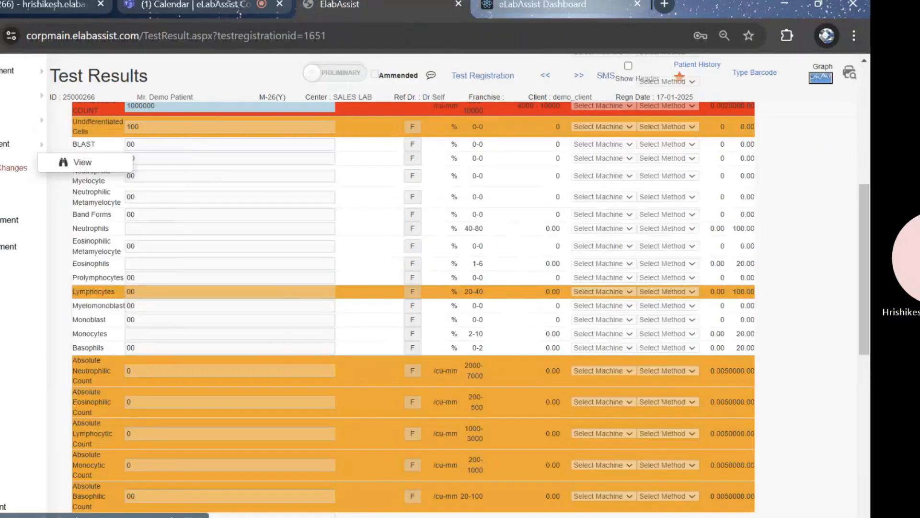